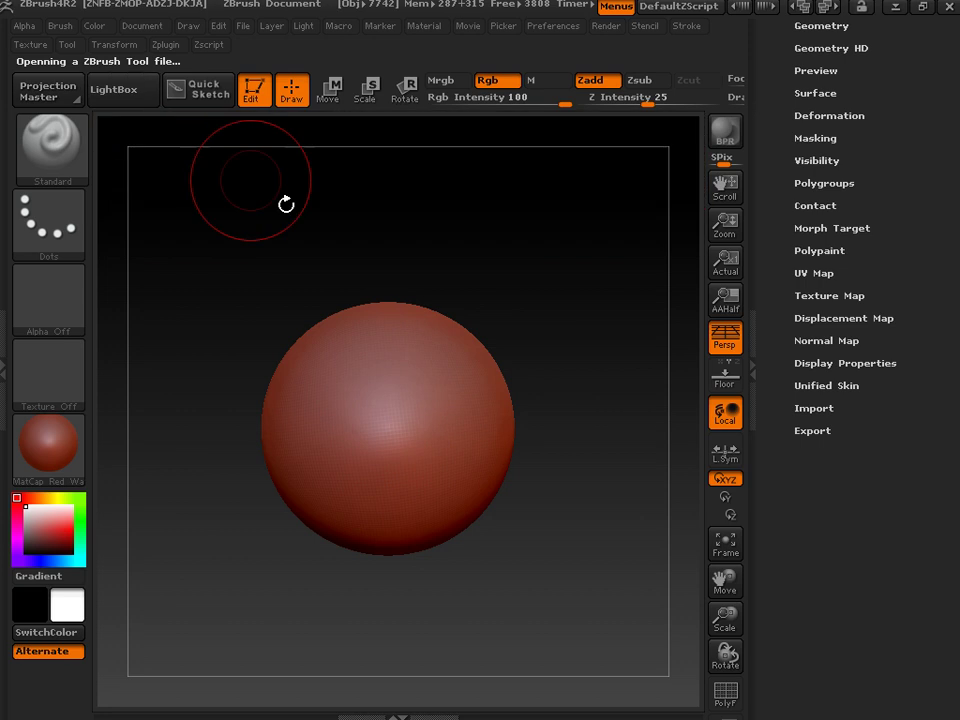
Frame the sphere and convert it to a DynaMesh at resolution 128, freezing its subdivision levels.
left_click(725, 543)
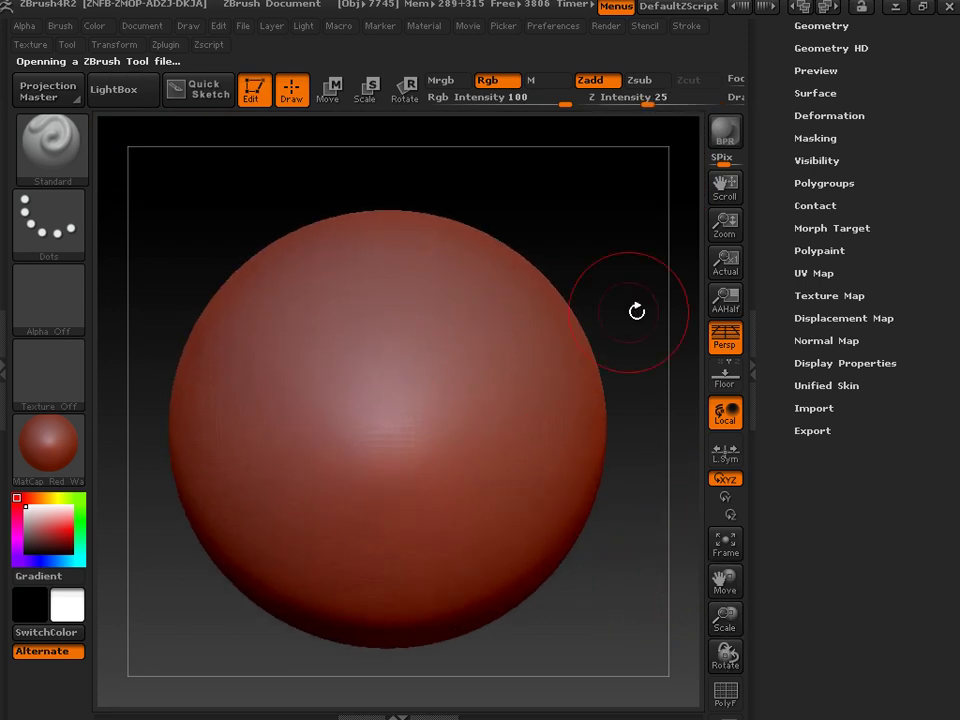
scroll(779, 215, "up", 5)
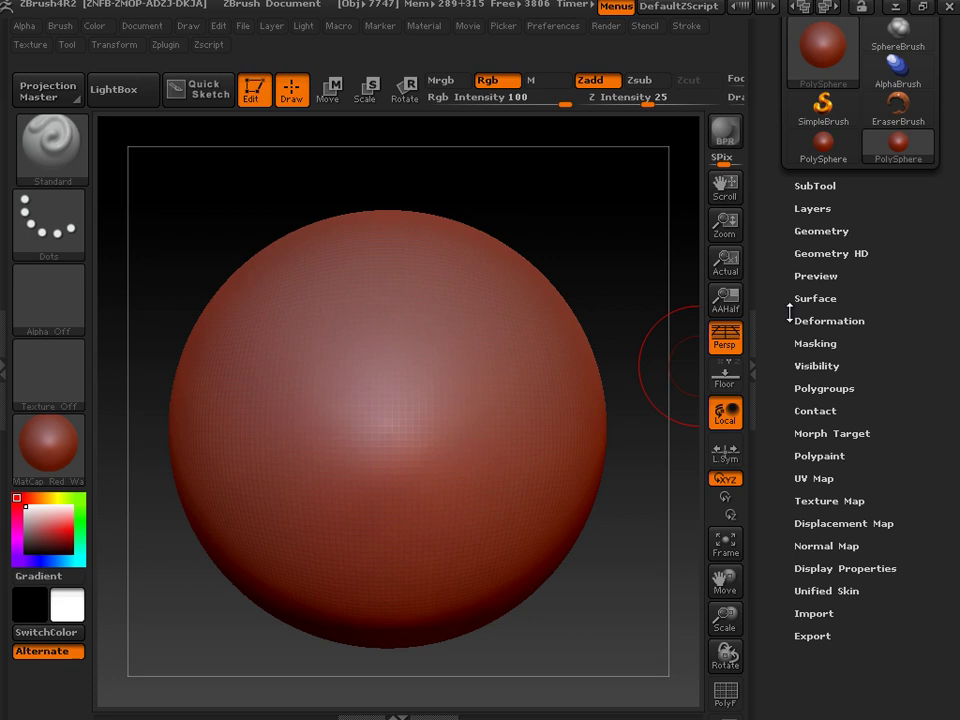
scroll(781, 436, "up", 2)
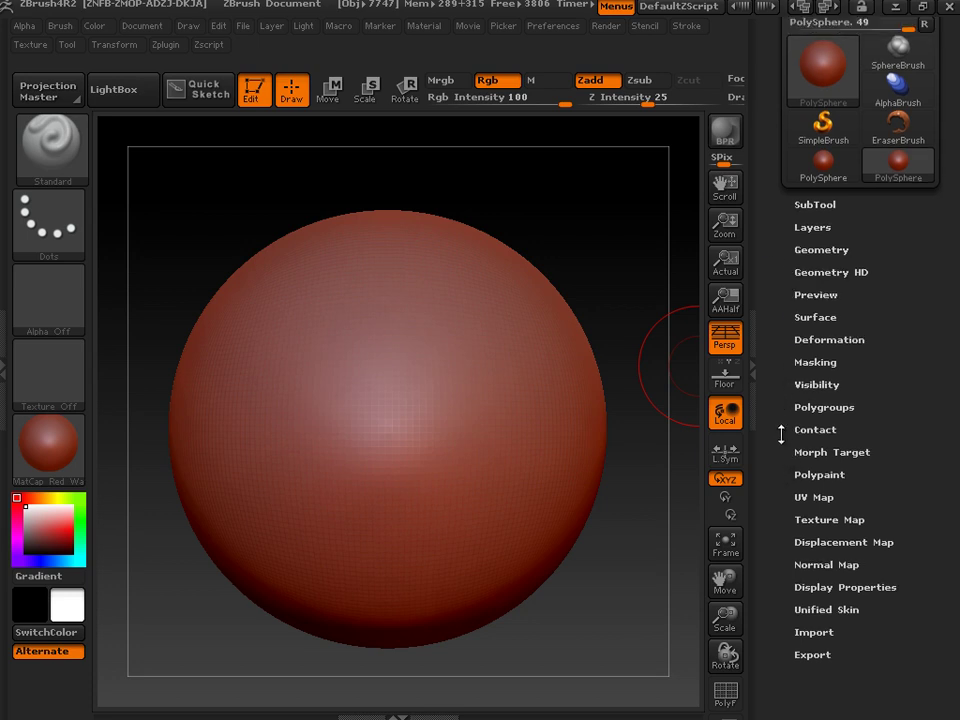
left_click(818, 285)
scroll(763, 345, "down", 5)
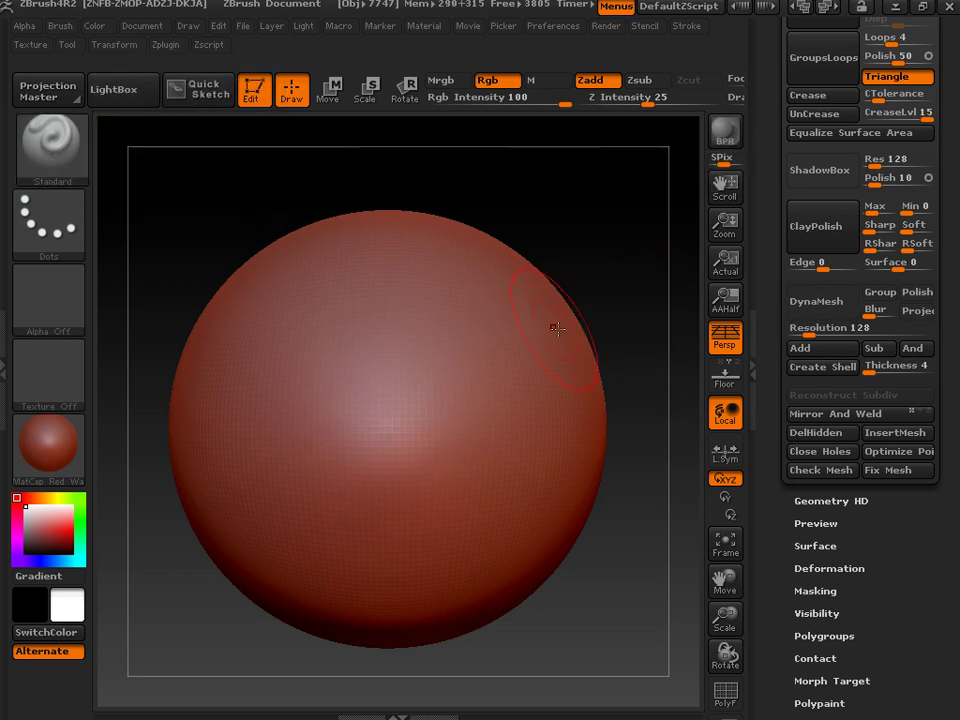
left_click(815, 311)
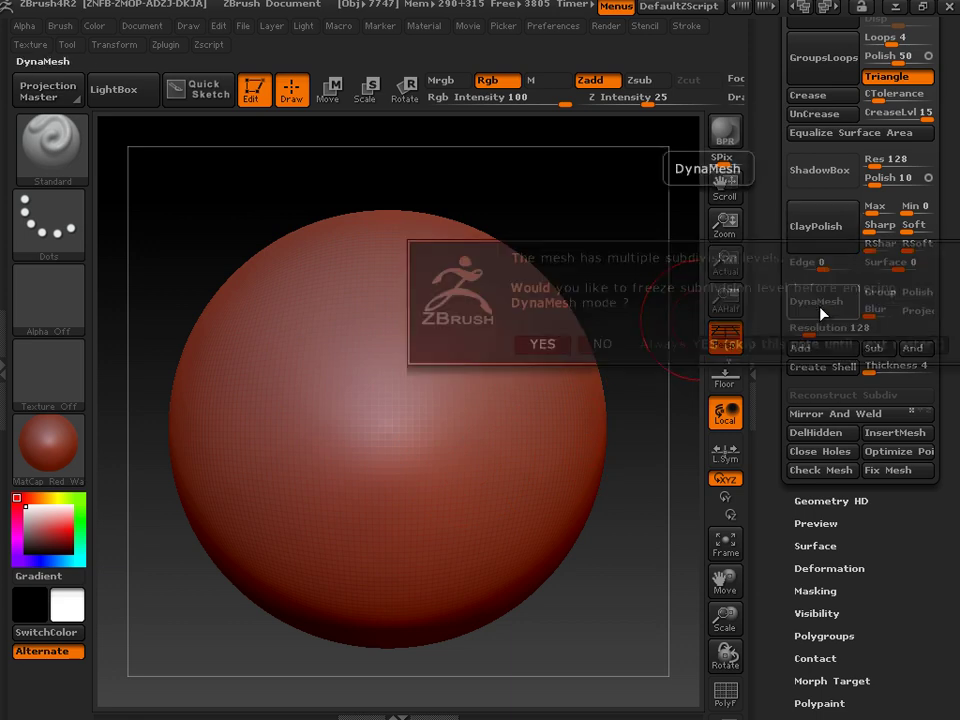
left_click(543, 345)
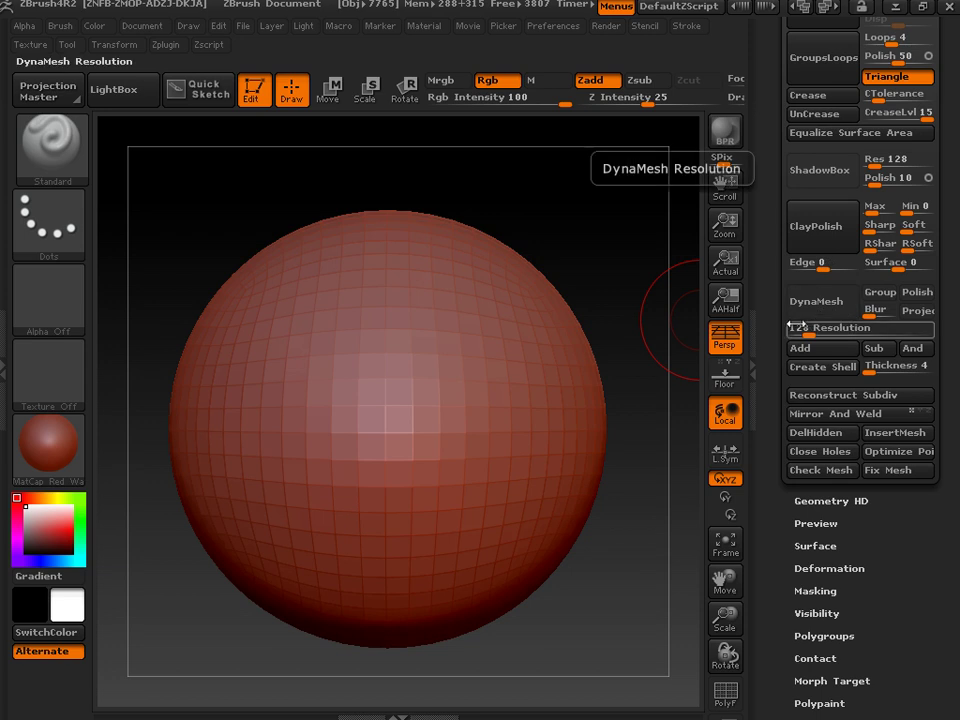
left_click(800, 304)
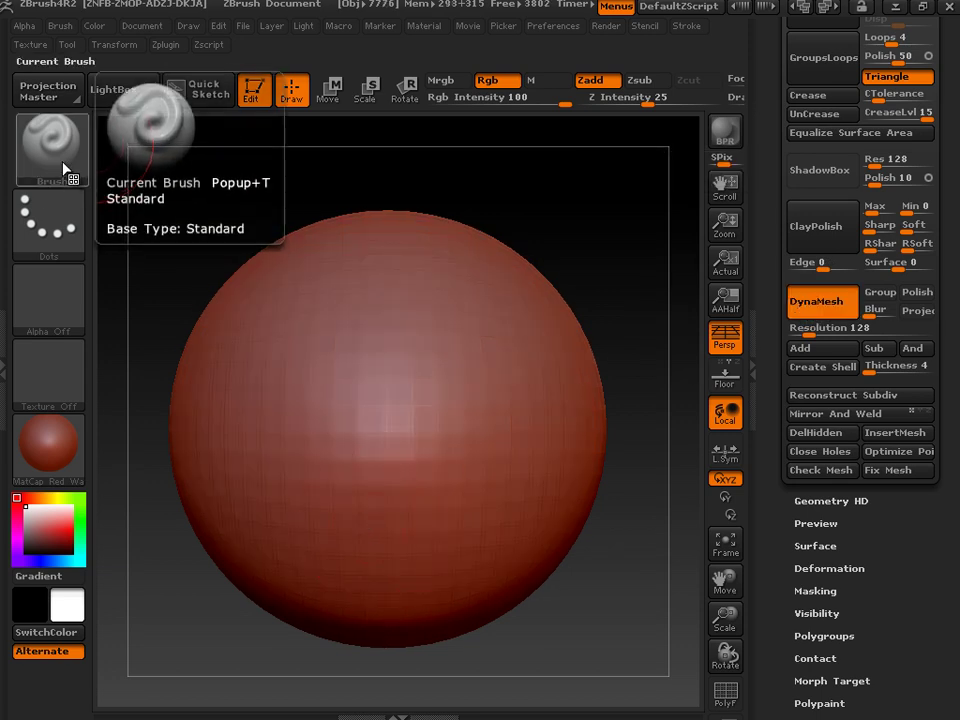
Activate radial symmetry around the X axis and raise the radial count.
left_click(116, 44)
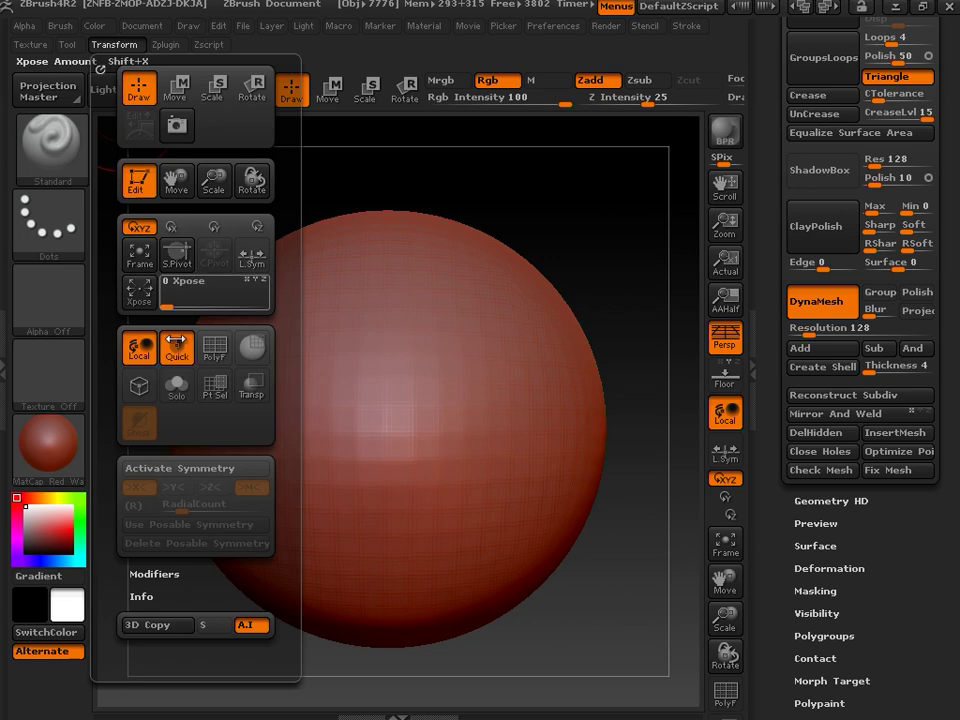
left_click(181, 470)
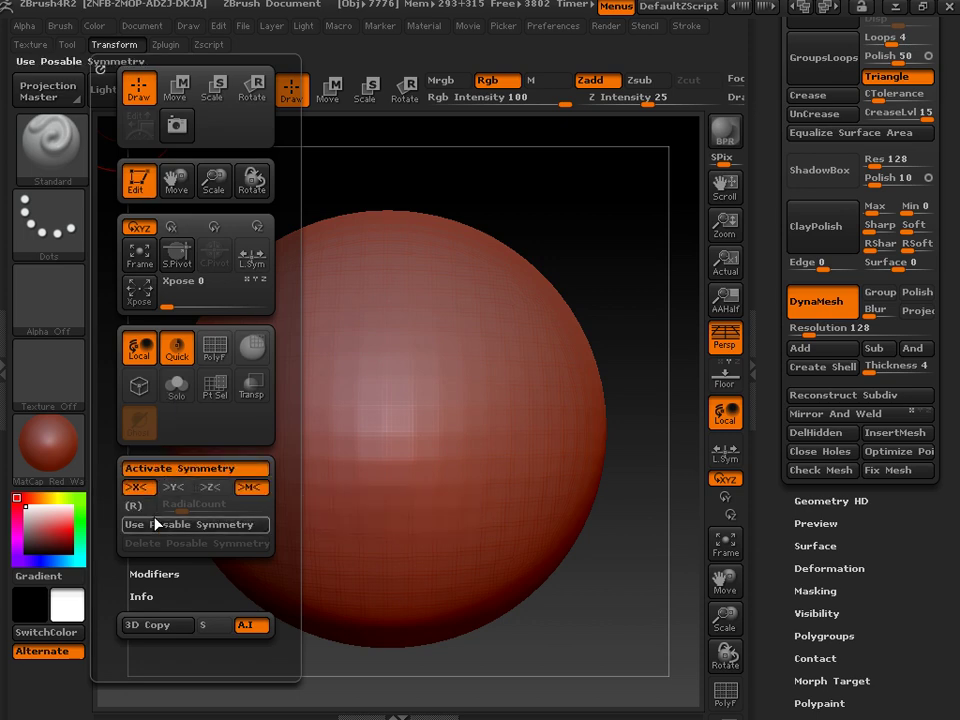
left_click(133, 506)
left_click_drag(186, 506, 224, 512)
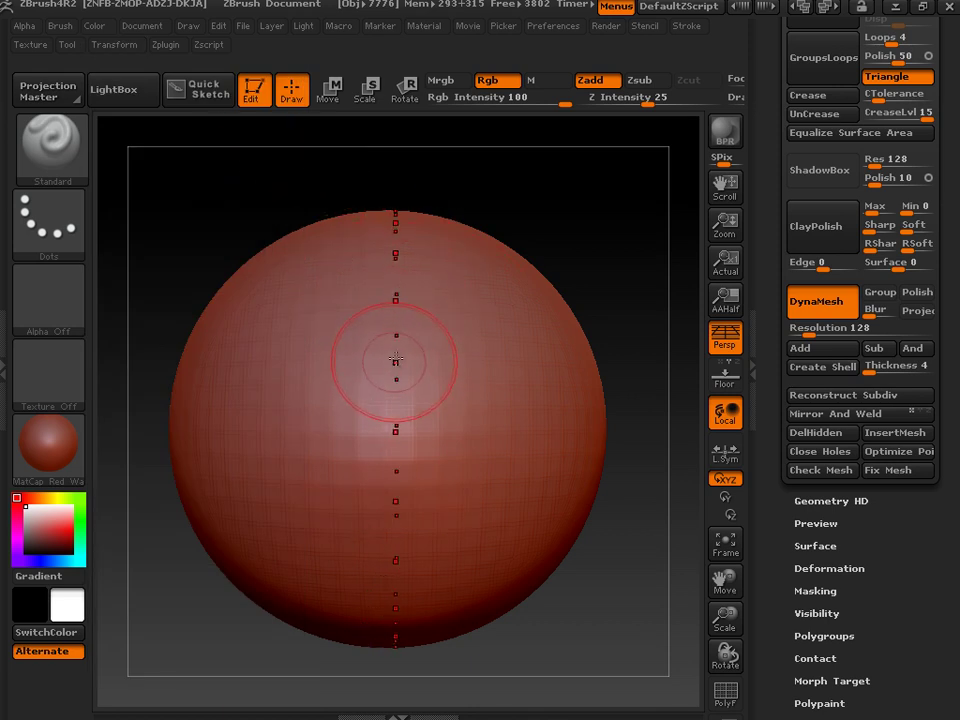
Sculpt three raised rings around the sphere with the Standard brush, one central and one on each side.
mouse_move(396, 339)
left_mouse_down()
mouse_move(392, 465)
mouse_move(376, 410)
mouse_move(378, 425)
left_mouse_up()
mouse_move(538, 411)
left_mouse_down()
mouse_move(536, 499)
mouse_move(561, 416)
left_mouse_up()
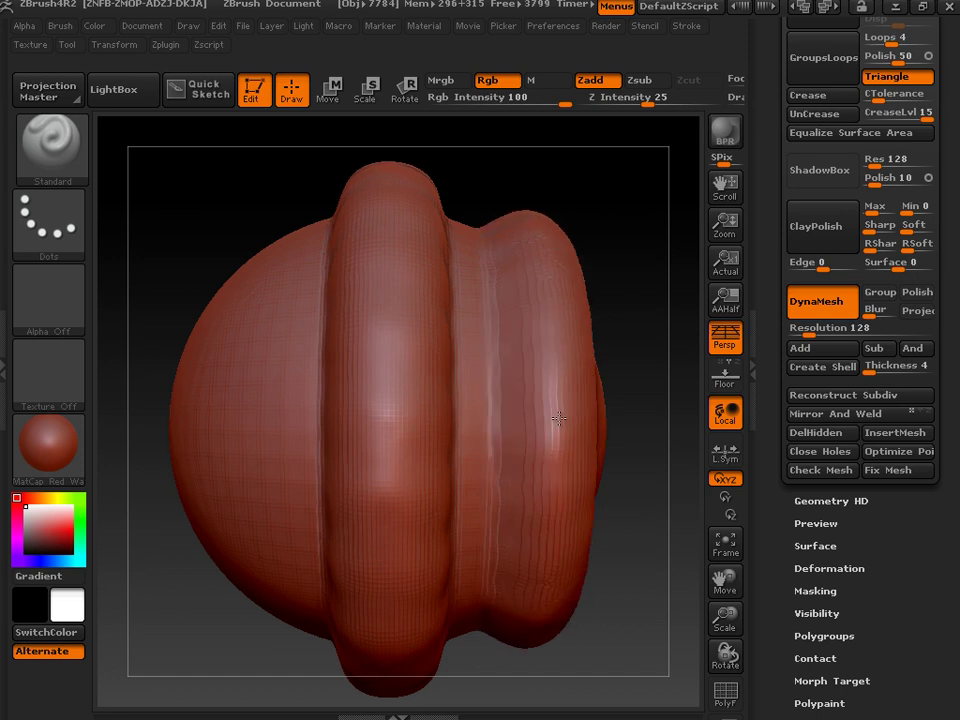
mouse_move(221, 407)
left_mouse_down()
mouse_move(230, 358)
mouse_move(220, 456)
left_mouse_up()
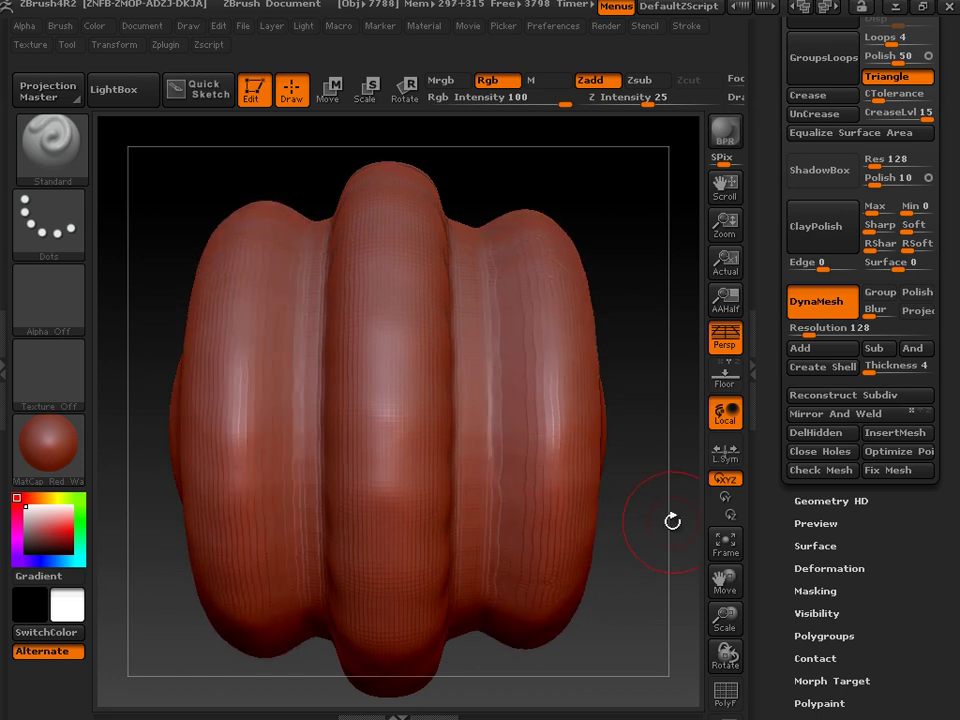
Build up a rounded knob at each end of the ringed form along its symmetry axis.
mouse_move(671, 520)
left_mouse_down()
mouse_move(552, 450)
mouse_move(546, 499)
left_mouse_up()
left_click_drag(724, 620, 722, 535)
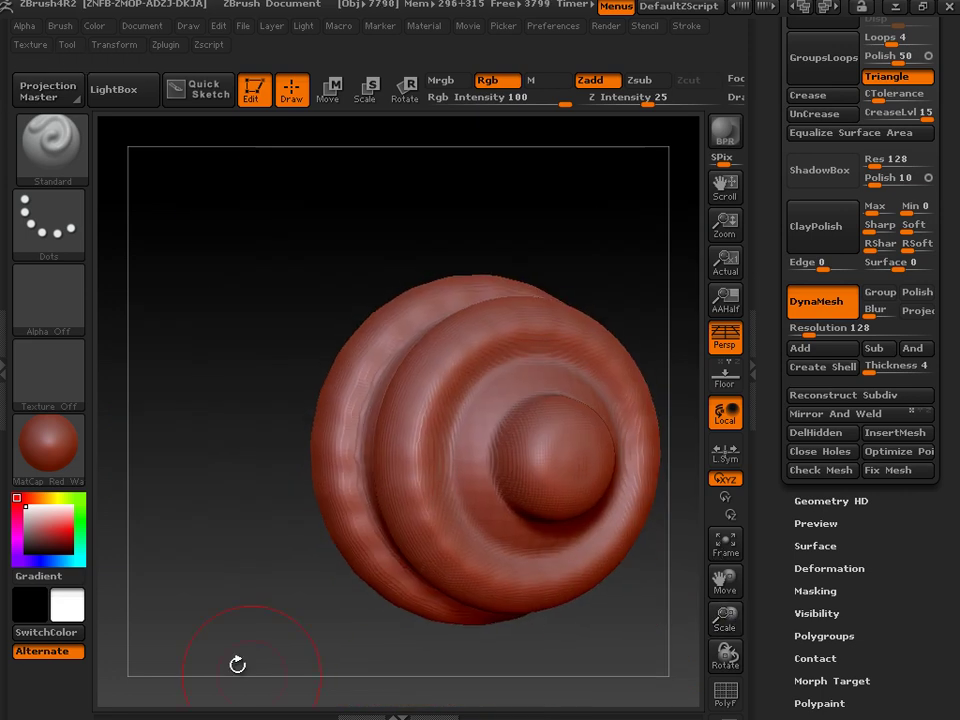
mouse_move(238, 664)
left_mouse_down()
mouse_move(352, 610)
mouse_move(335, 602)
left_mouse_up()
left_click_drag(346, 468, 335, 497)
mouse_move(155, 588)
left_mouse_down()
mouse_move(107, 586)
mouse_move(68, 600)
left_mouse_up()
left_click_drag(719, 606, 720, 538)
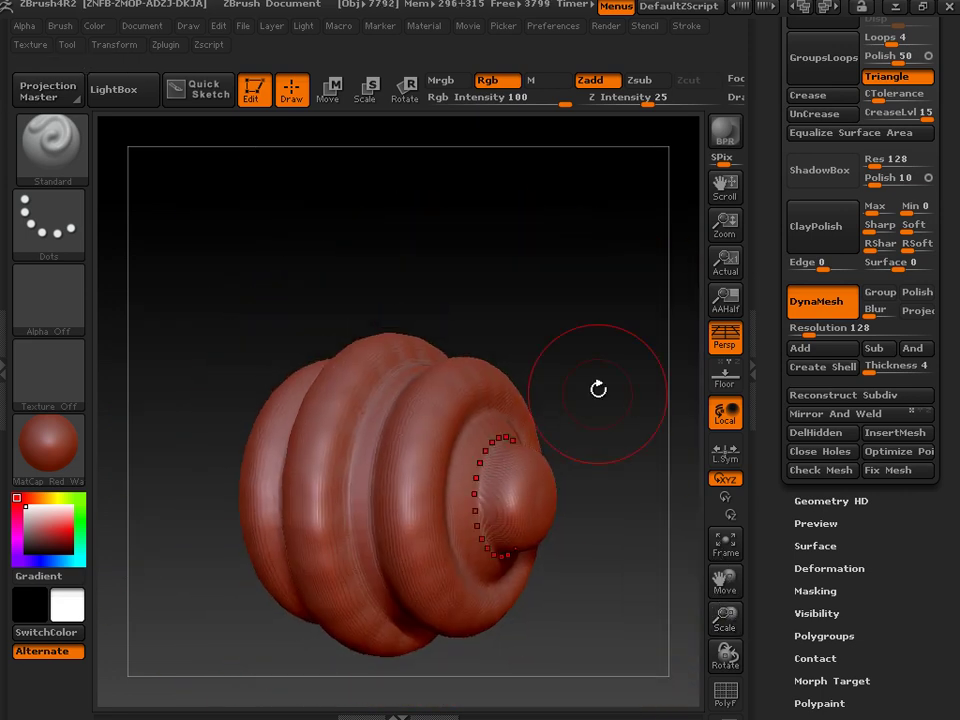
left_click_drag(580, 390, 641, 396)
Flatten the outer faces of the central ring and both side rings with the hPolish brush.
left_click(47, 150)
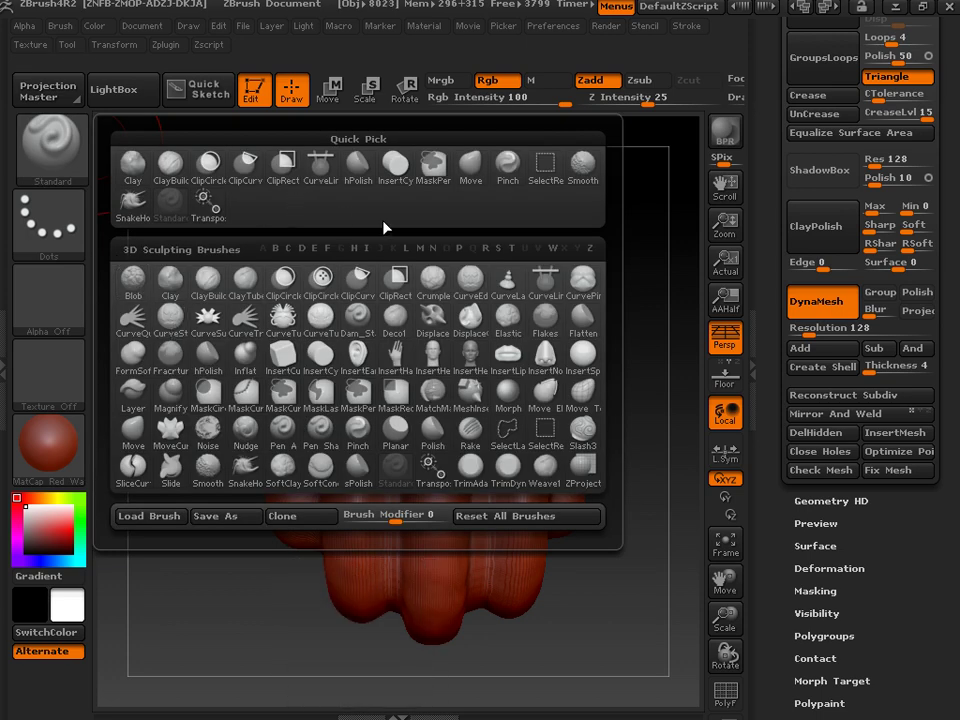
left_click(358, 162)
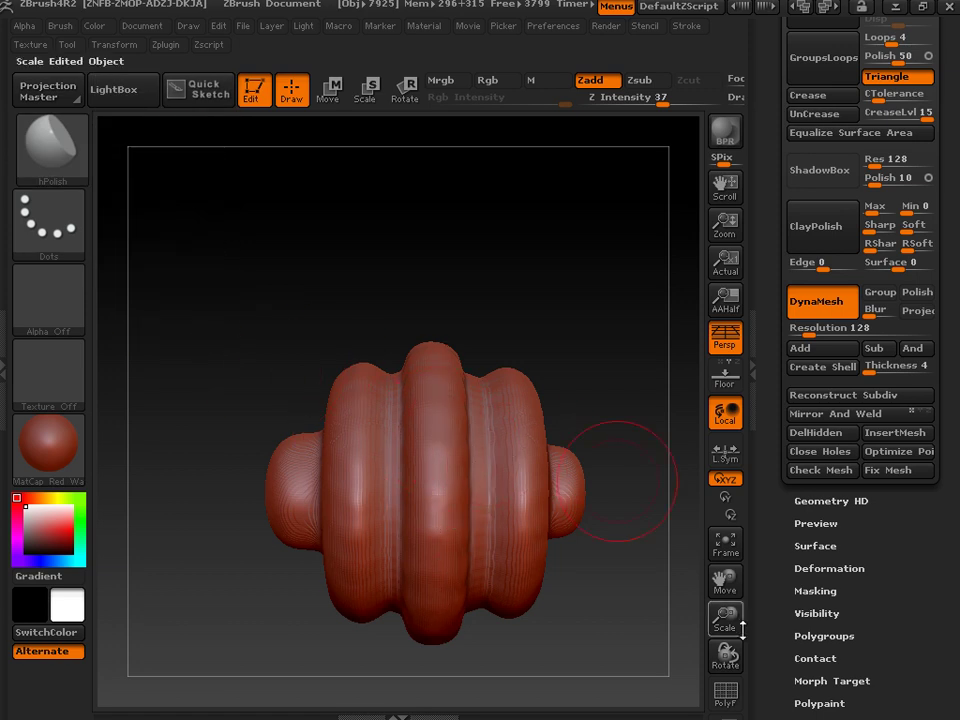
left_click_drag(731, 620, 725, 665)
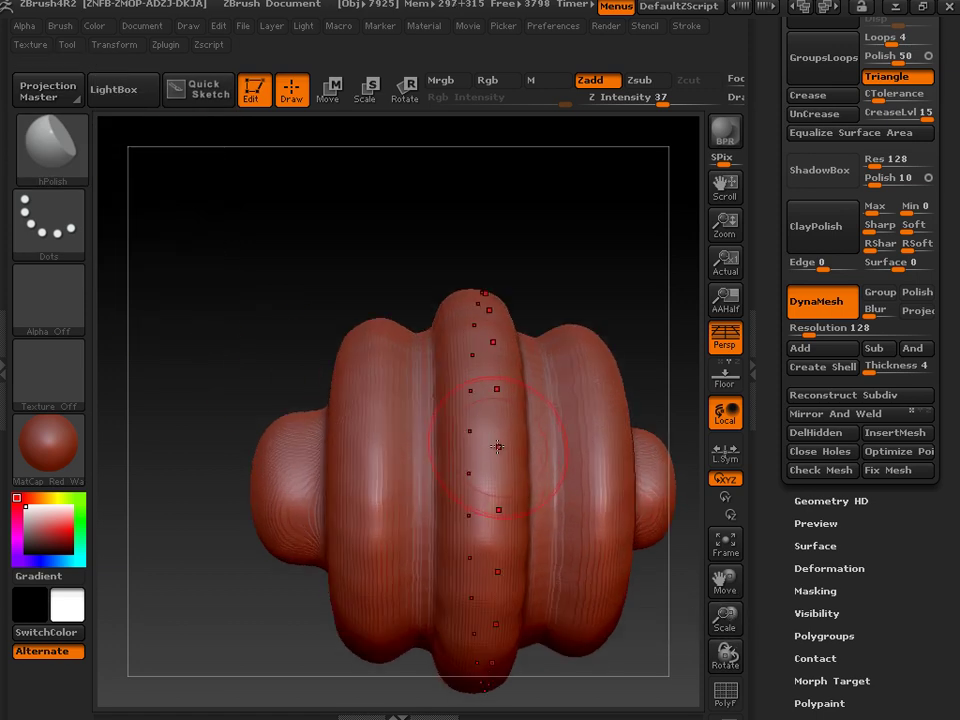
left_click_drag(478, 398, 499, 637)
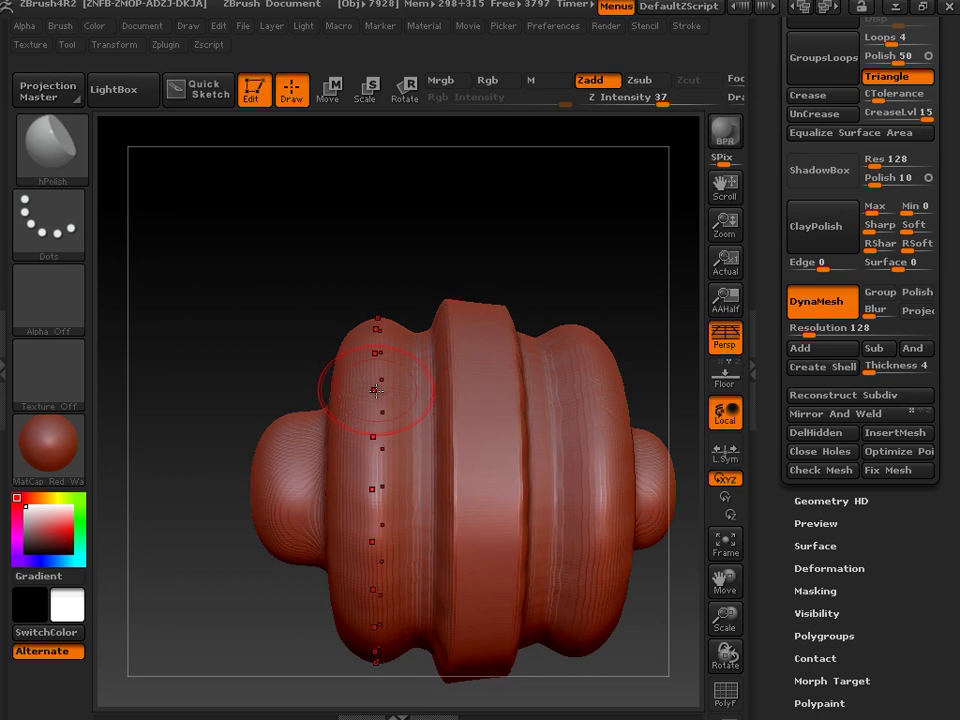
left_click_drag(368, 401, 388, 590)
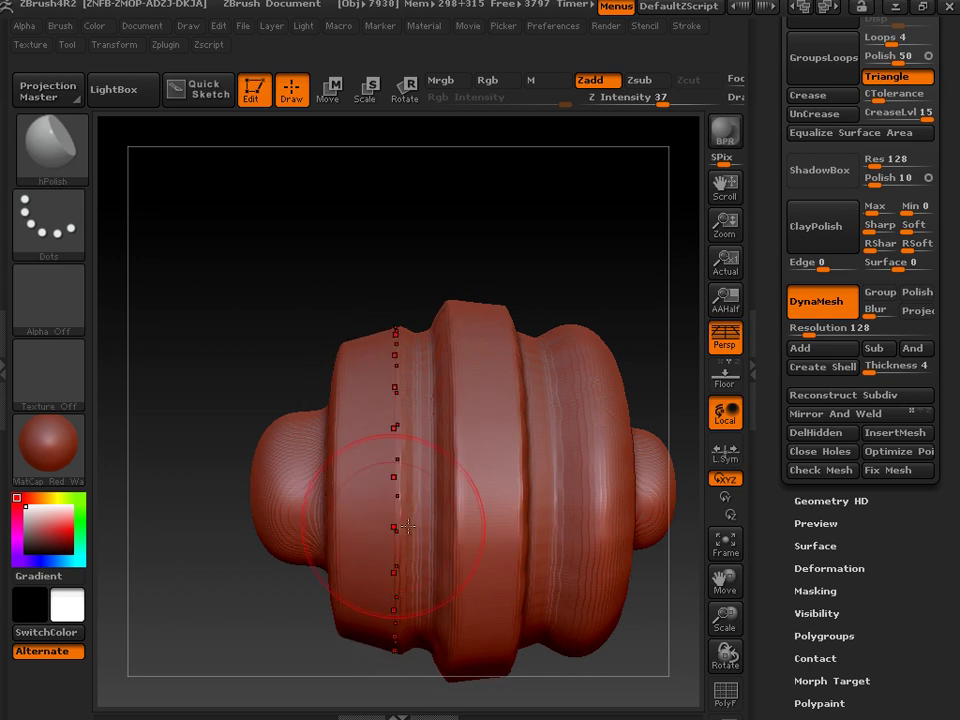
left_click_drag(600, 420, 603, 455)
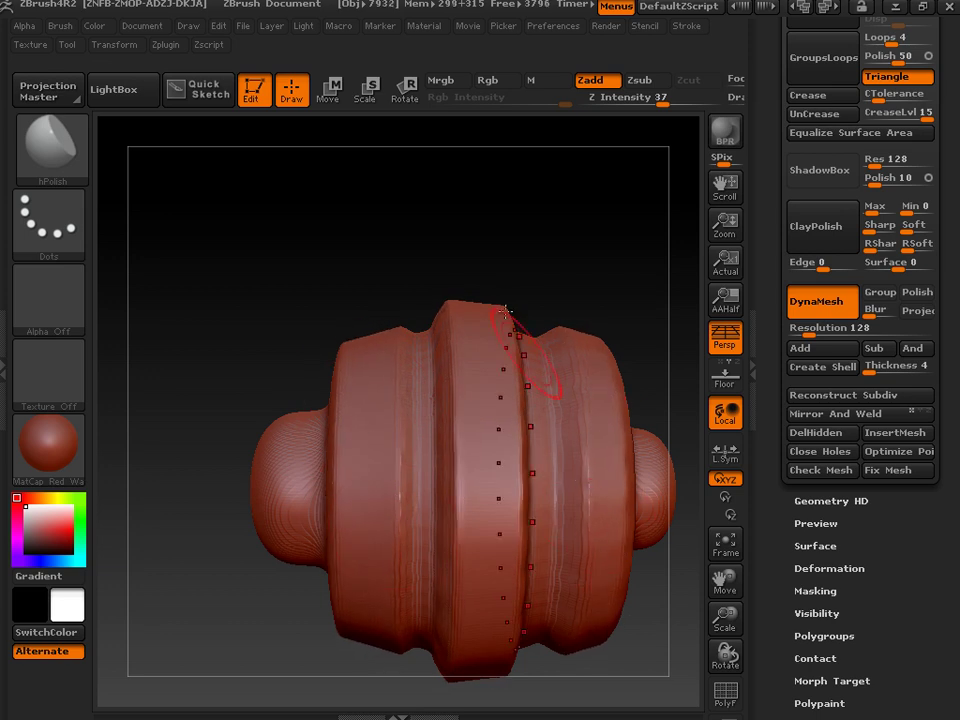
left_click_drag(490, 209, 476, 262)
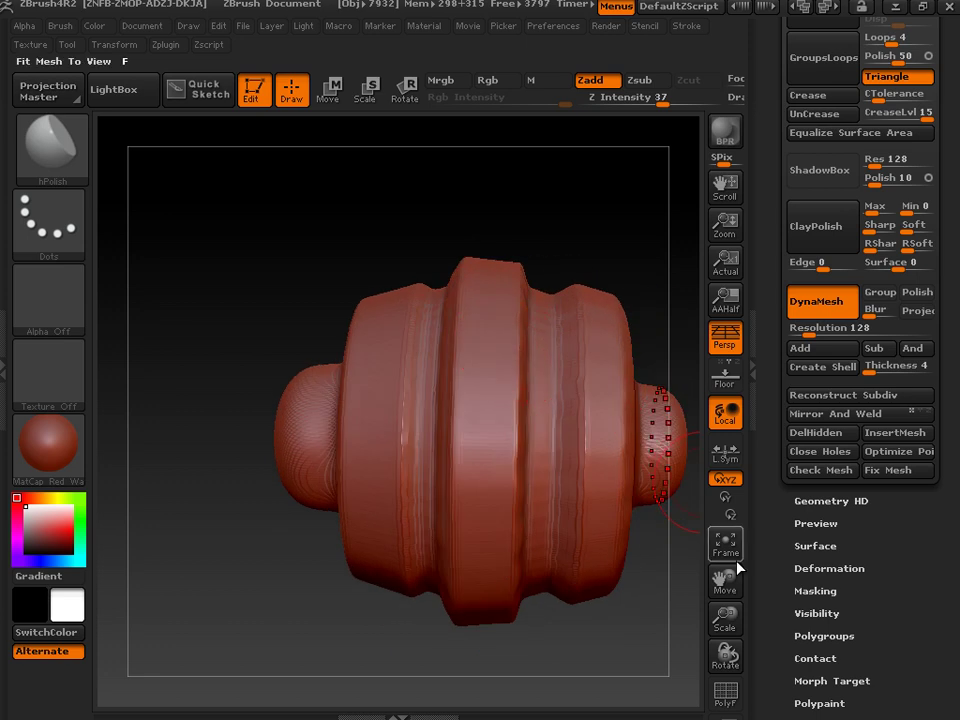
Polish the groove and edges between the central ring and the right-hand ring, and remesh the model with DynaMesh.
left_click_drag(731, 625, 748, 664)
left_click_drag(592, 172, 611, 259)
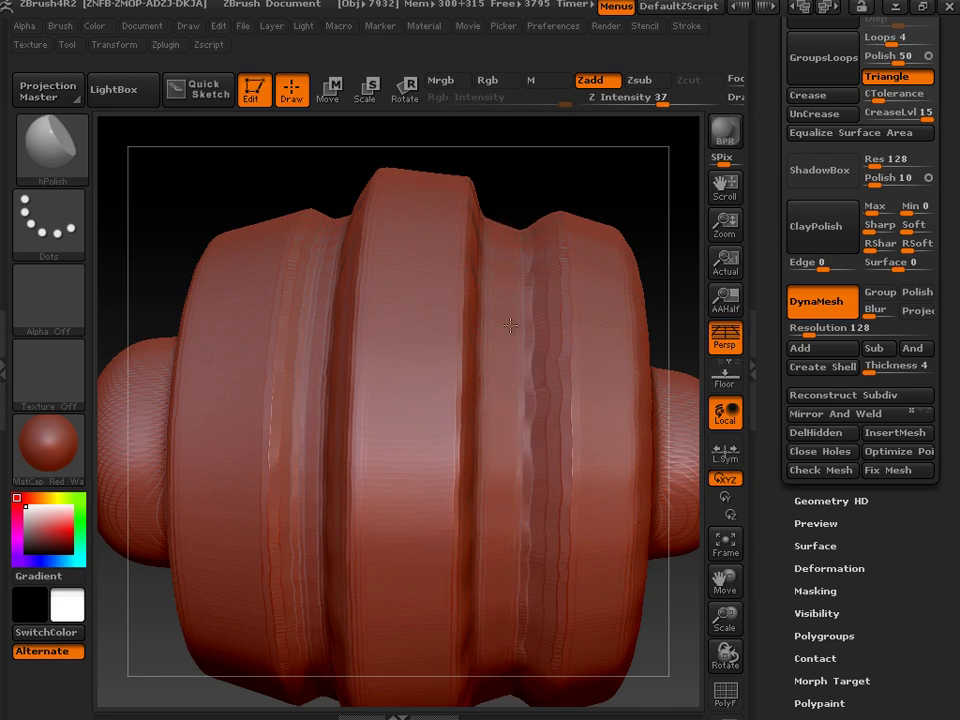
left_click_drag(510, 325, 517, 390)
mouse_move(660, 189)
left_mouse_down()
mouse_move(641, 191)
mouse_move(625, 212)
left_mouse_up()
left_click_drag(555, 391, 586, 330)
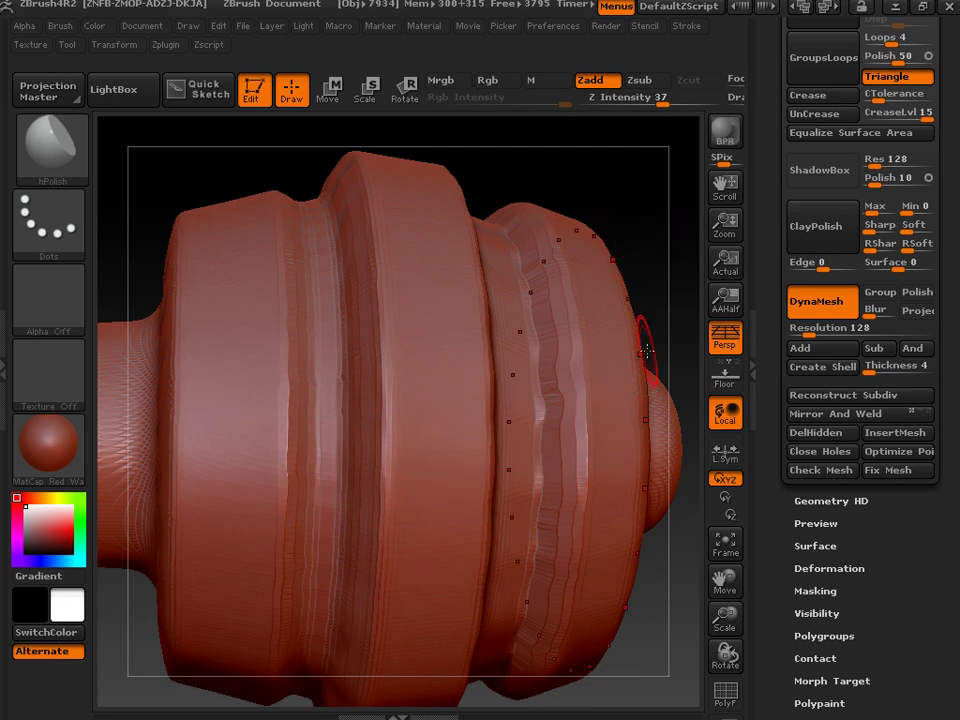
key("ctrl")
left_click_drag(650, 351, 650, 353, "ctrl")
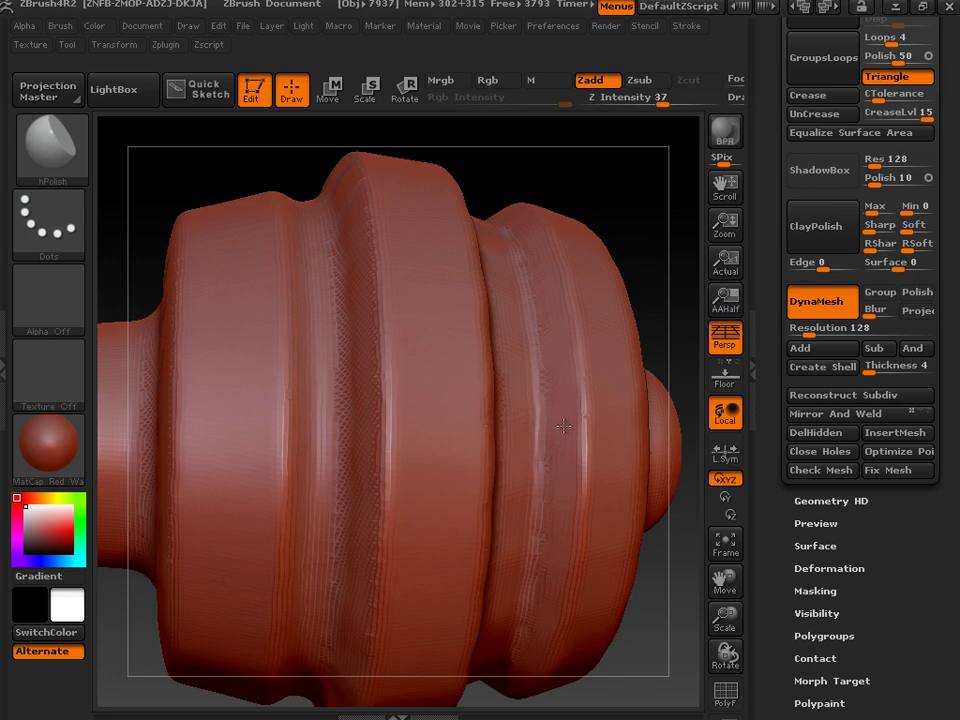
Polish the right-hand ring's slopes and the adjoining groove into flatter planes with crisper edges.
mouse_move(673, 298)
left_mouse_down()
mouse_move(679, 229)
mouse_move(611, 274)
left_mouse_up()
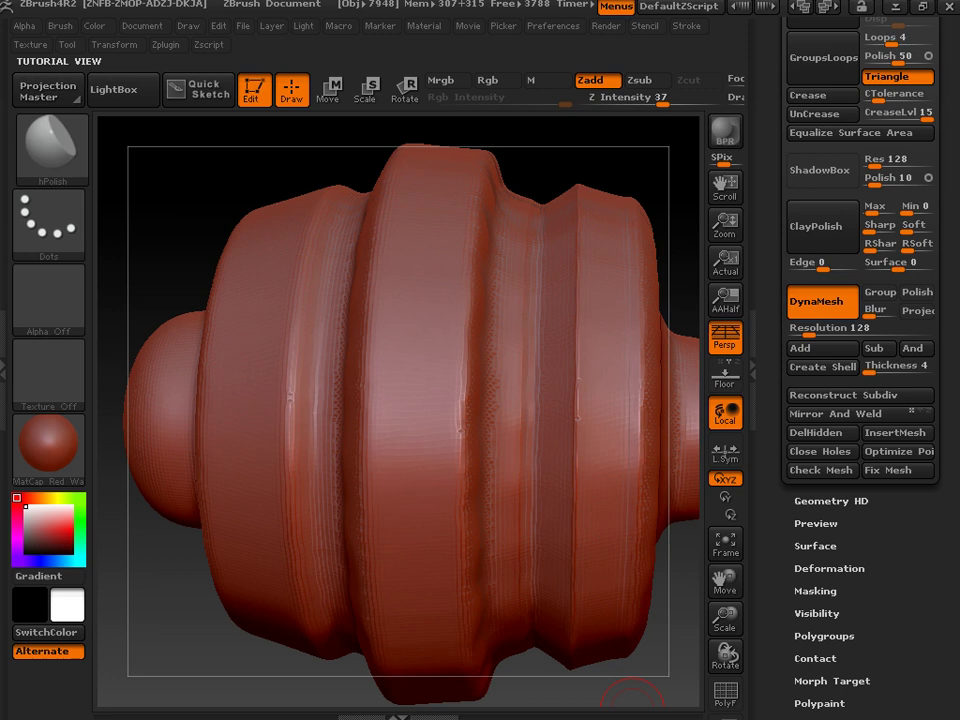
mouse_move(650, 700)
left_mouse_down()
mouse_move(671, 696)
mouse_move(626, 642)
mouse_move(646, 672)
left_mouse_up()
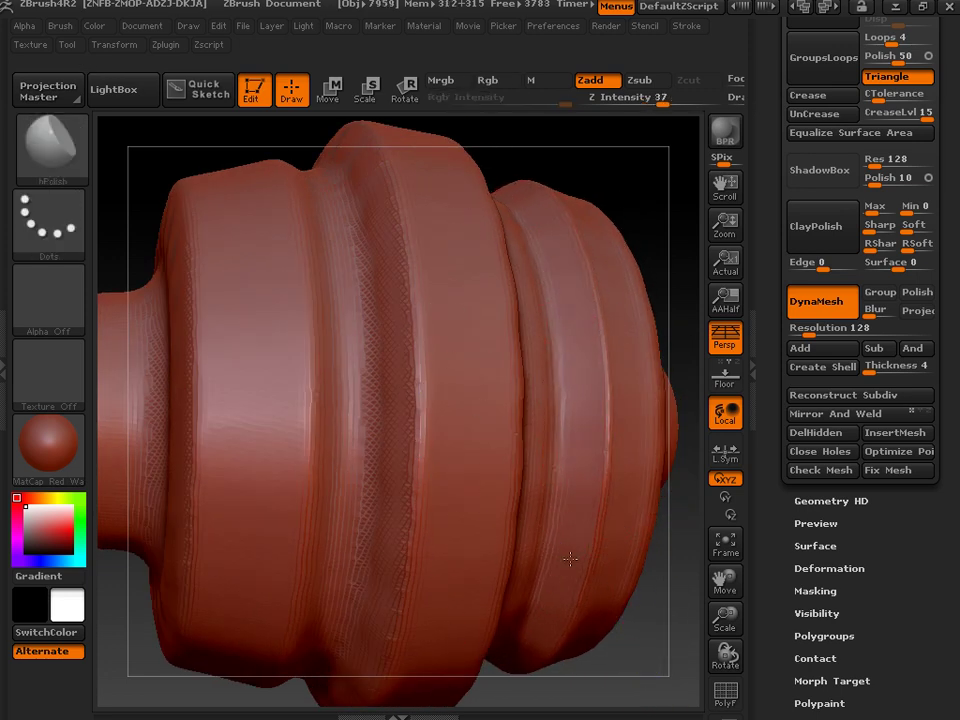
left_click_drag(661, 222, 638, 208)
left_click_drag(634, 442, 610, 450)
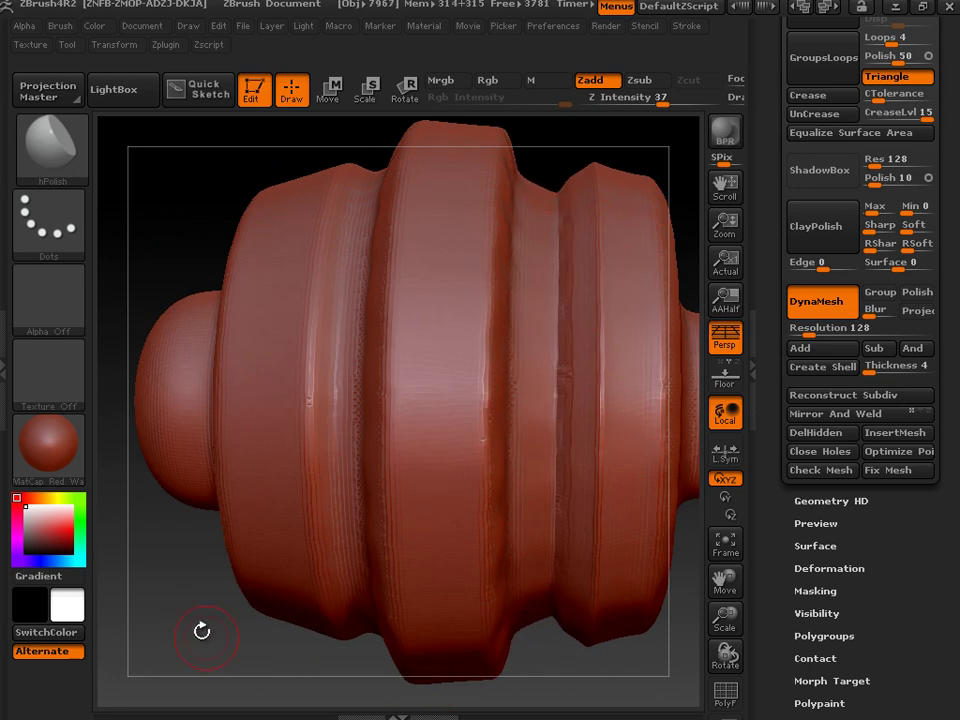
left_click_drag(201, 631, 253, 583)
left_click_drag(669, 317, 582, 381)
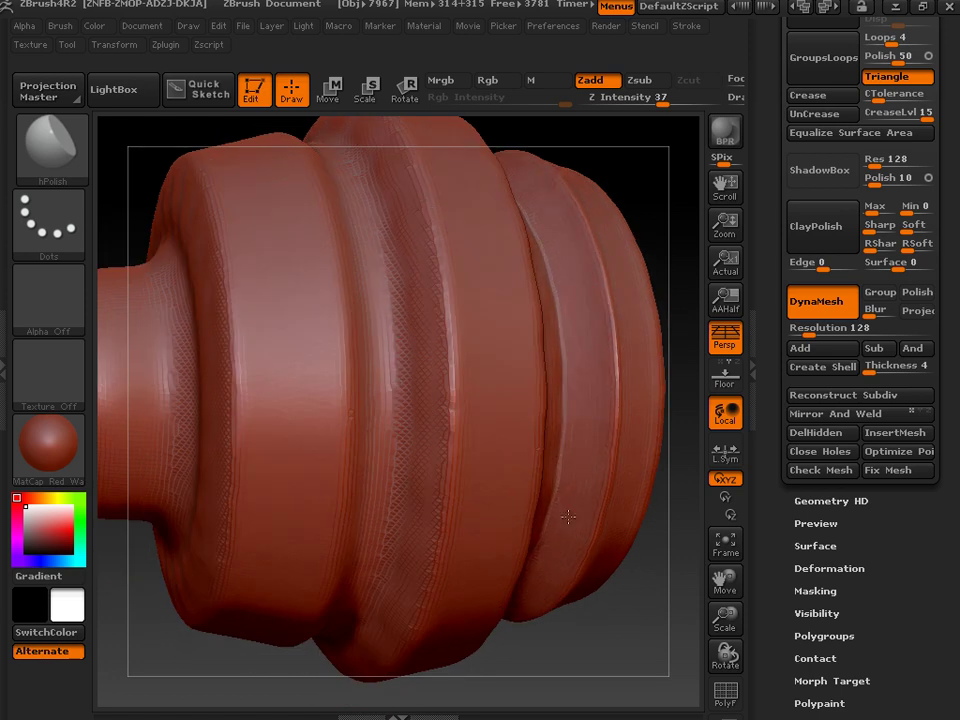
Polish the side wall of the central ring and the groove floor beside it, and update the DynaMesh.
left_click_drag(660, 608, 606, 574)
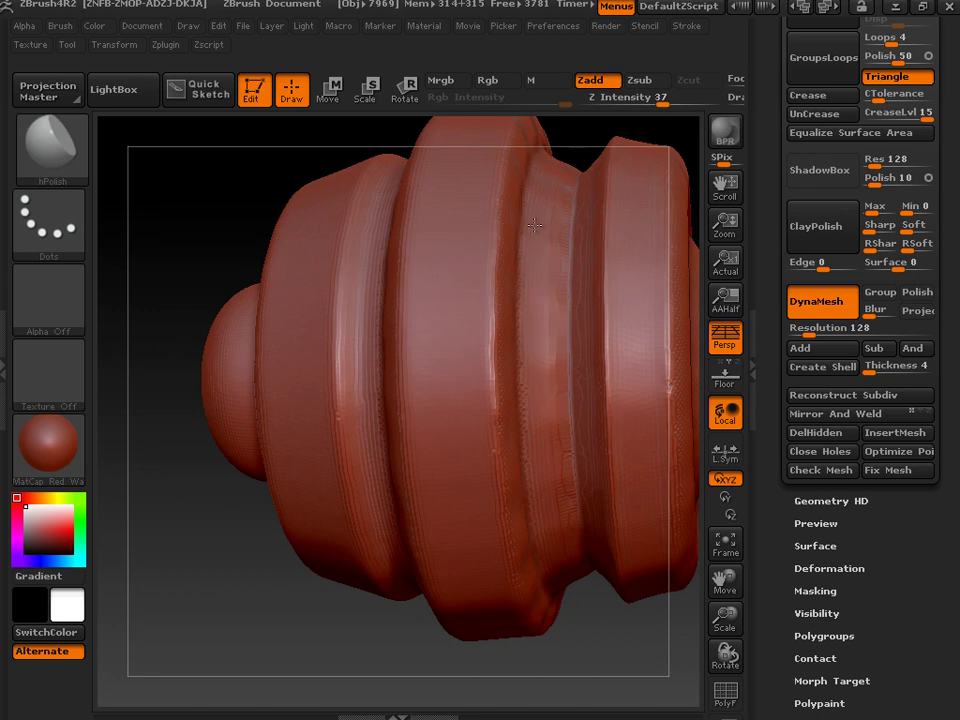
left_click_drag(402, 642, 356, 625)
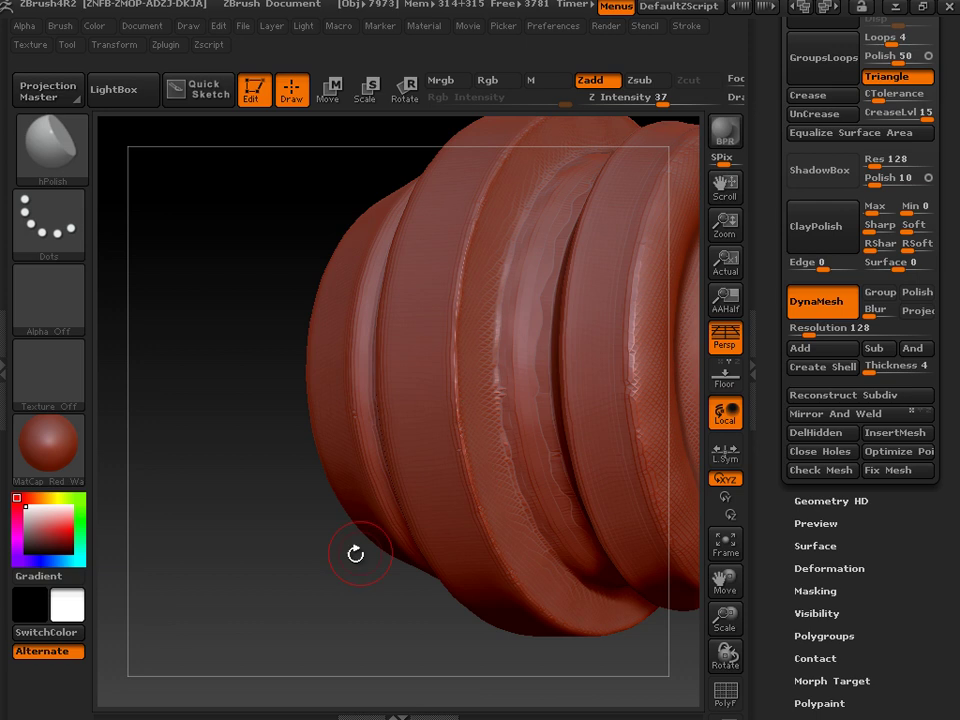
left_click_drag(360, 637, 386, 626)
left_click_drag(177, 243, 161, 328, "ctrl")
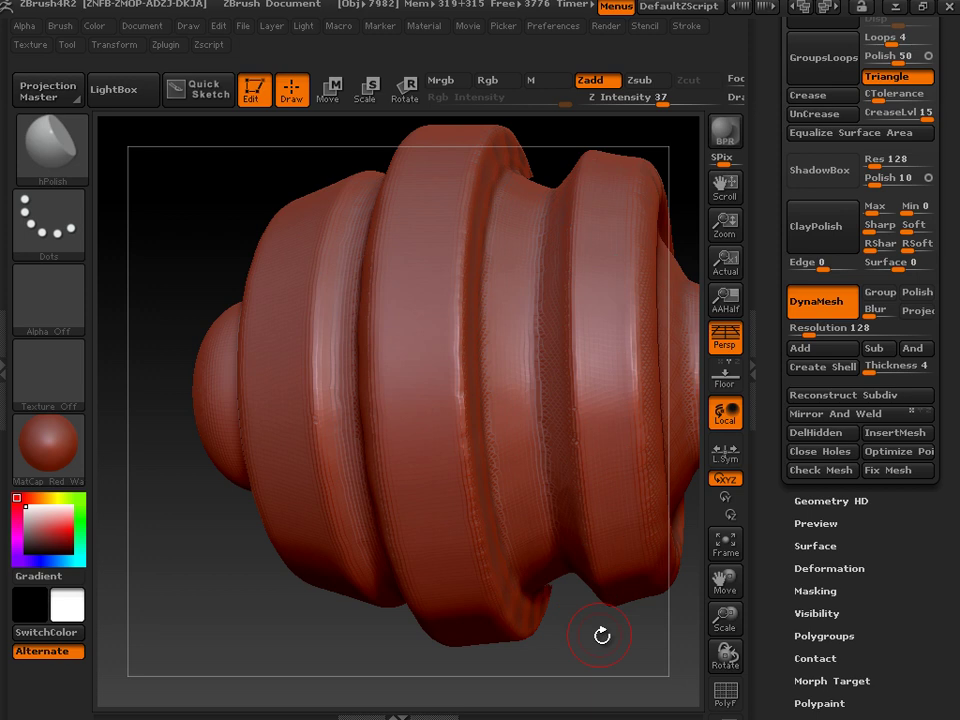
Polish the central ring's outer face and side walls and the neighbouring ring's inner edge with hPolish.
left_click_drag(601, 635, 536, 540)
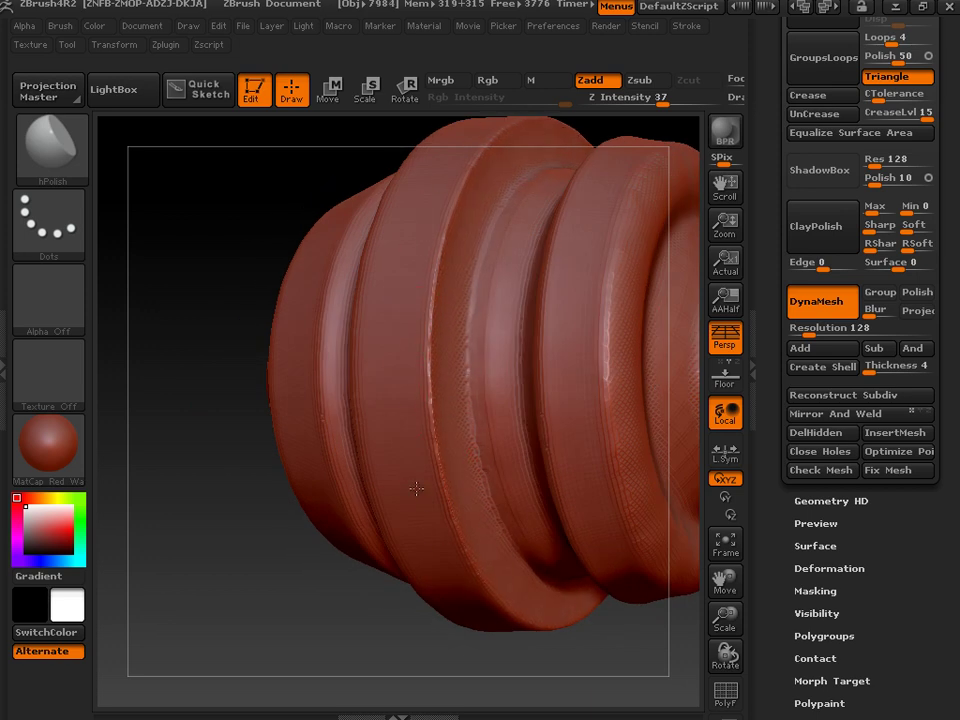
left_click_drag(283, 591, 315, 521)
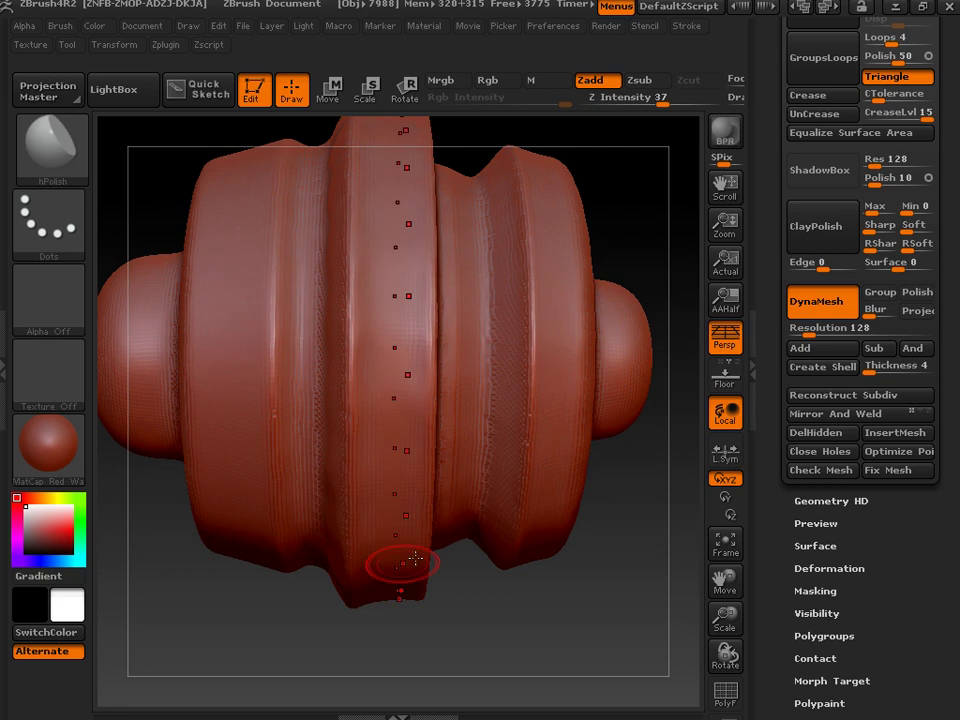
left_click_drag(393, 680, 513, 612)
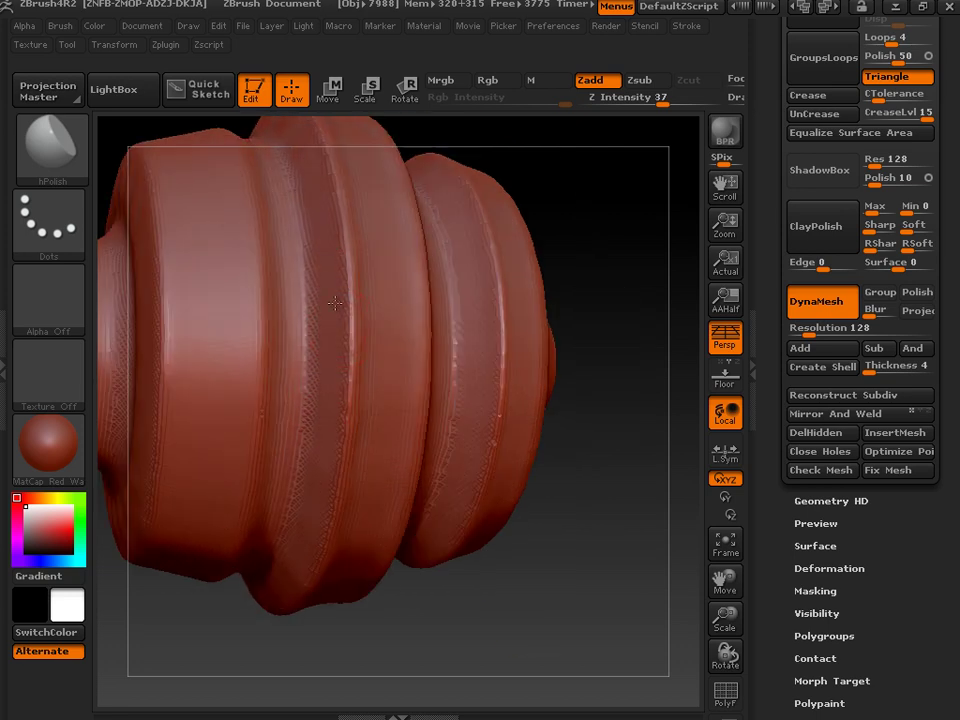
left_click_drag(628, 420, 590, 436)
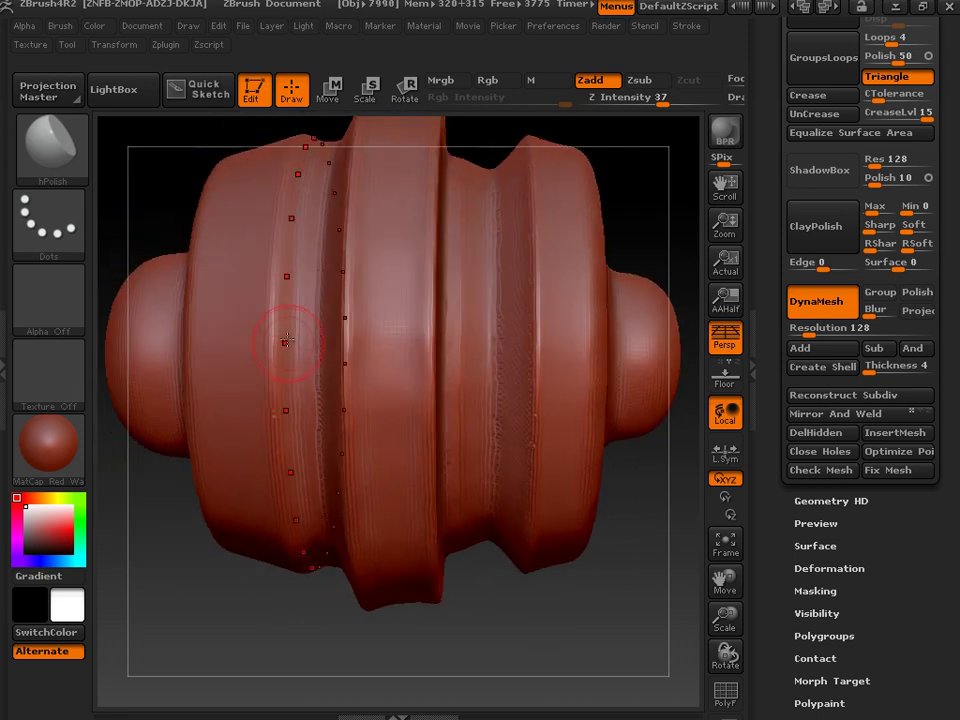
left_click_drag(322, 235, 308, 316)
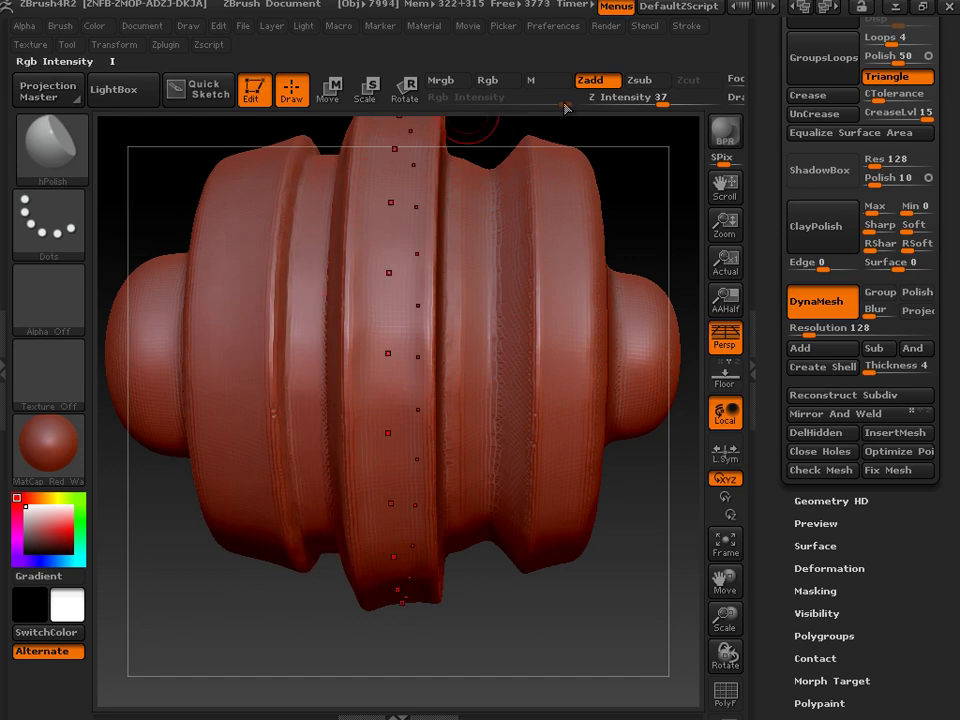
Set the Z intensity to 56 and flatten the groove wall and floor between the central ring and the adjoining side ring.
left_click_drag(663, 97, 682, 97)
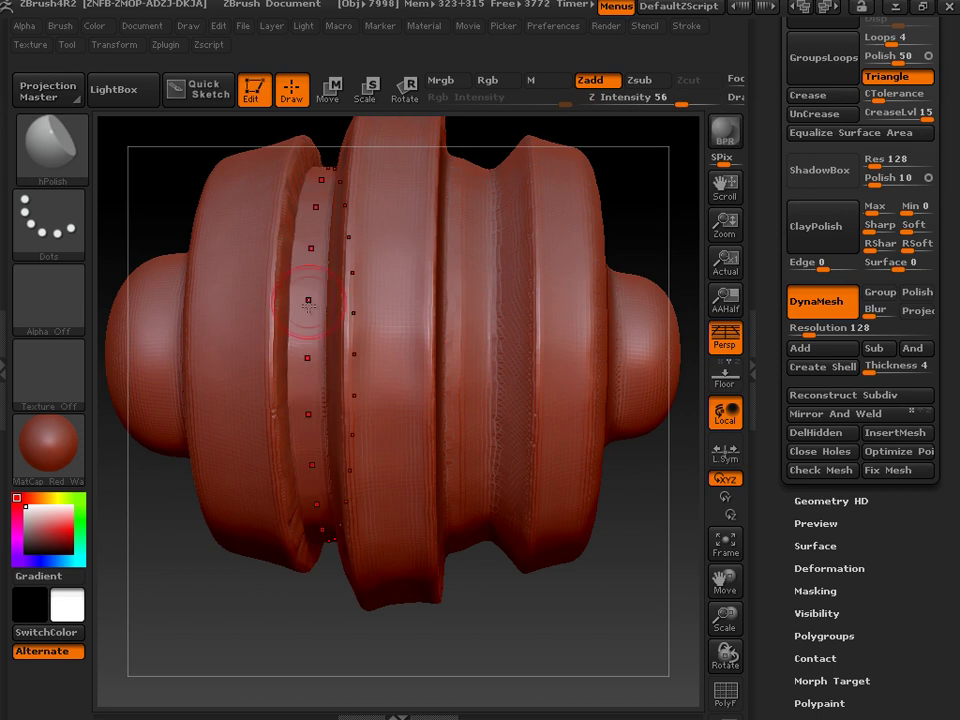
left_click_drag(300, 608, 268, 615)
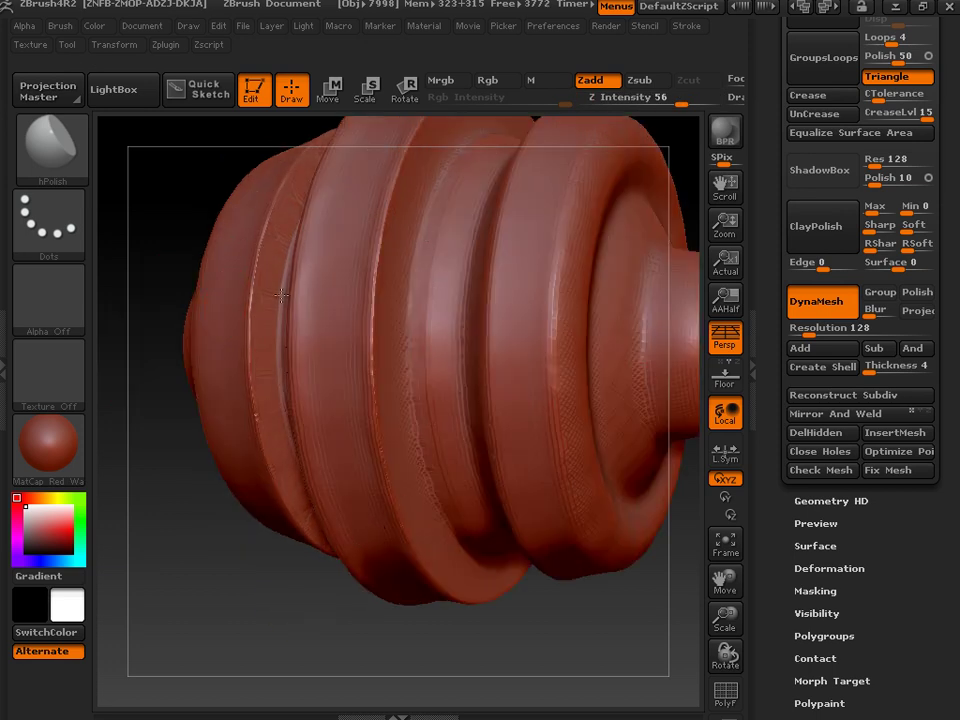
left_click_drag(300, 556, 305, 607)
mouse_move(612, 569)
left_mouse_down("shift")
mouse_move(596, 553)
mouse_move(621, 589)
left_mouse_up("shift")
Sharpen the outer edges of the central ring and side rings with the Pinch brush.
key("ctrl")
left_click(85, 180)
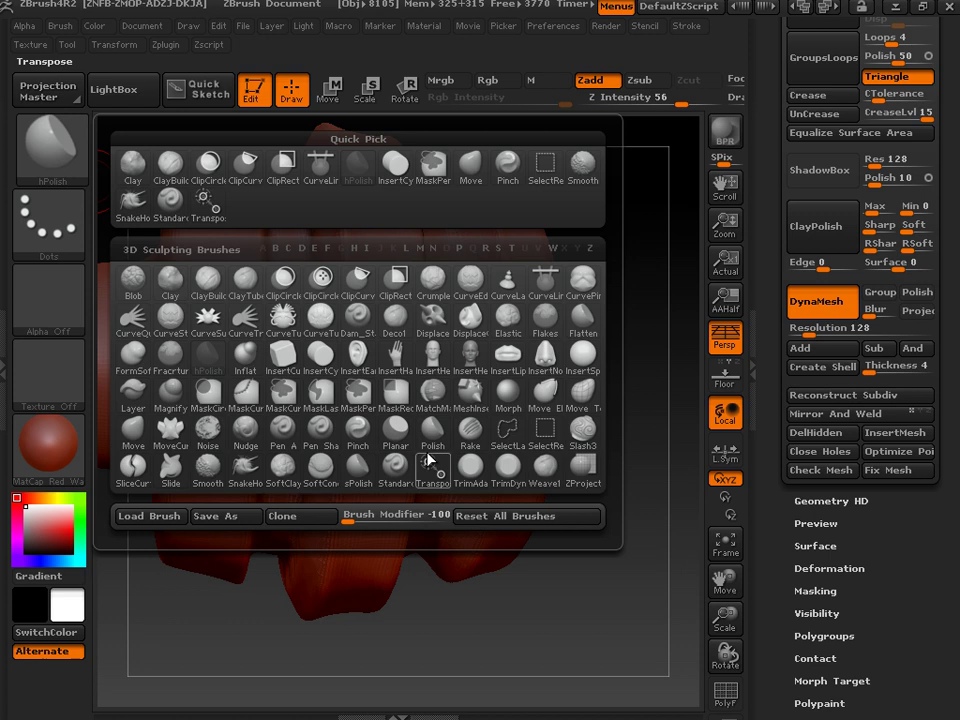
left_click(366, 430)
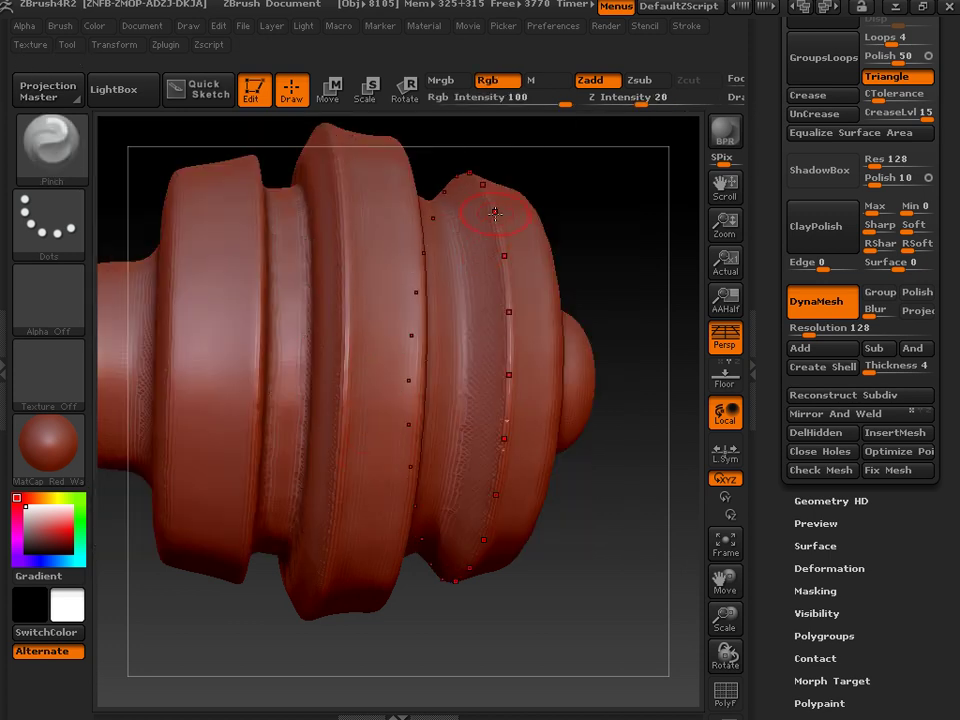
left_click_drag(481, 236, 468, 540)
mouse_move(466, 600)
left_mouse_down()
mouse_move(604, 638)
mouse_move(548, 610)
left_mouse_up()
mouse_move(417, 188)
left_mouse_down()
mouse_move(375, 355)
mouse_move(380, 400)
left_mouse_up()
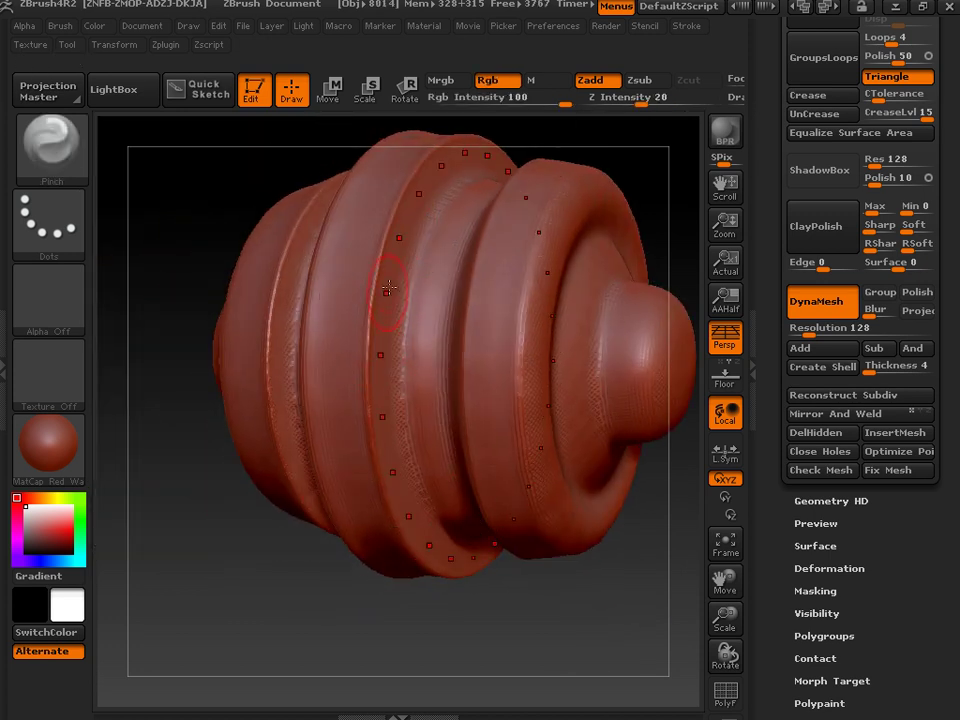
mouse_move(290, 609)
left_mouse_down()
mouse_move(315, 609)
mouse_move(369, 572)
mouse_move(420, 560)
left_mouse_up()
mouse_move(382, 230)
left_mouse_down()
mouse_move(398, 425)
mouse_move(388, 480)
left_mouse_up()
mouse_move(641, 543)
left_mouse_down()
mouse_move(583, 565)
mouse_move(568, 560)
left_mouse_up()
left_click_drag(348, 208, 335, 244)
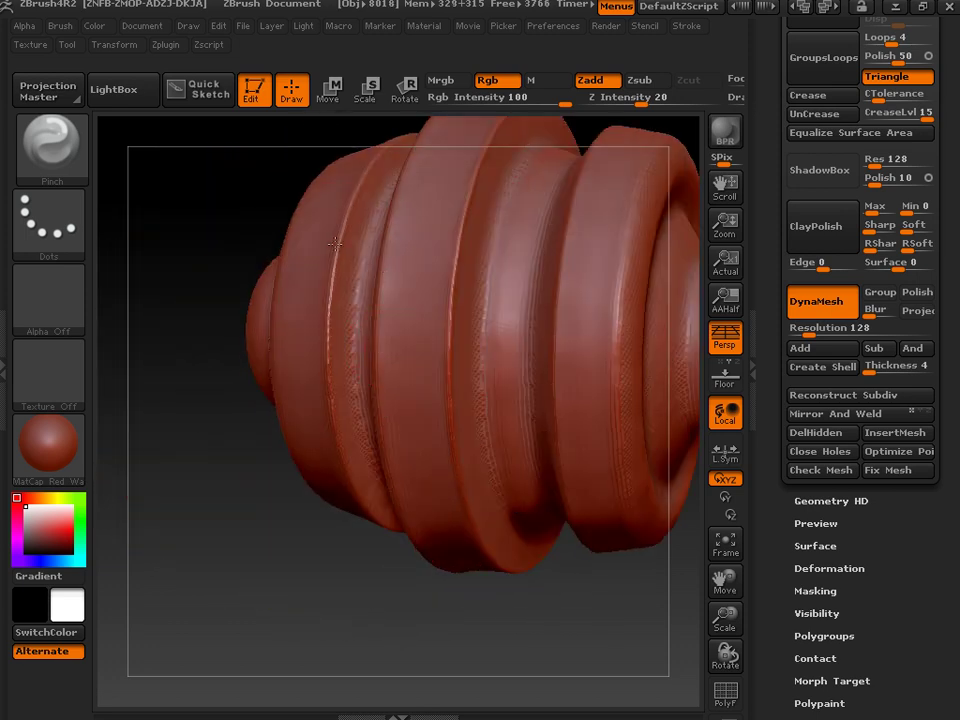
Pinch the corners where the groove floors meet the walls of the central ring and side rings.
left_click_drag(382, 711, 493, 313)
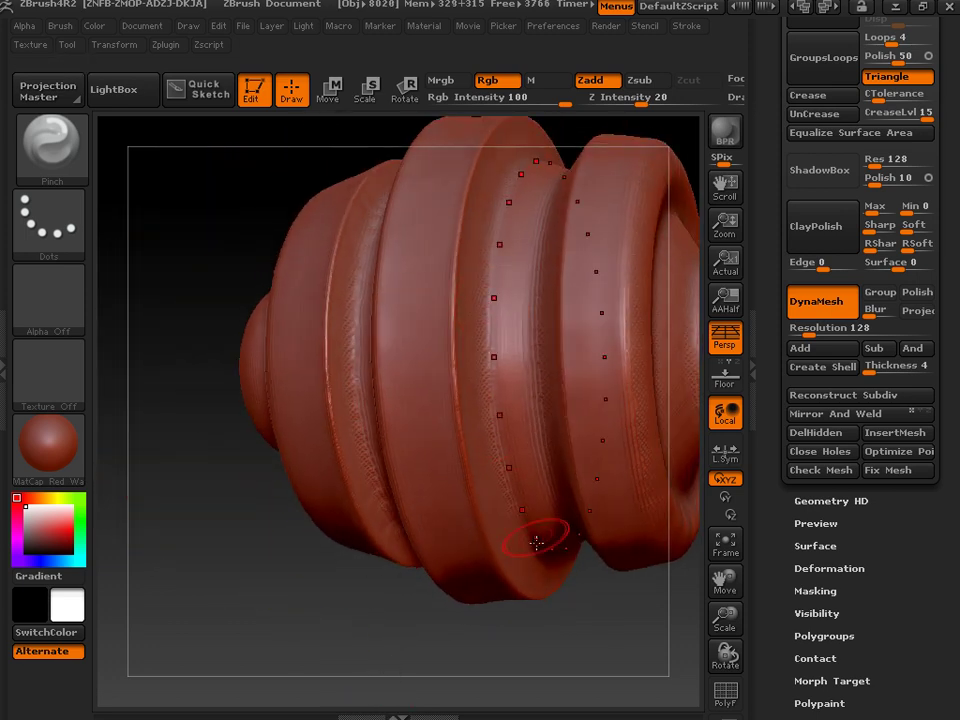
left_click_drag(394, 682, 386, 604)
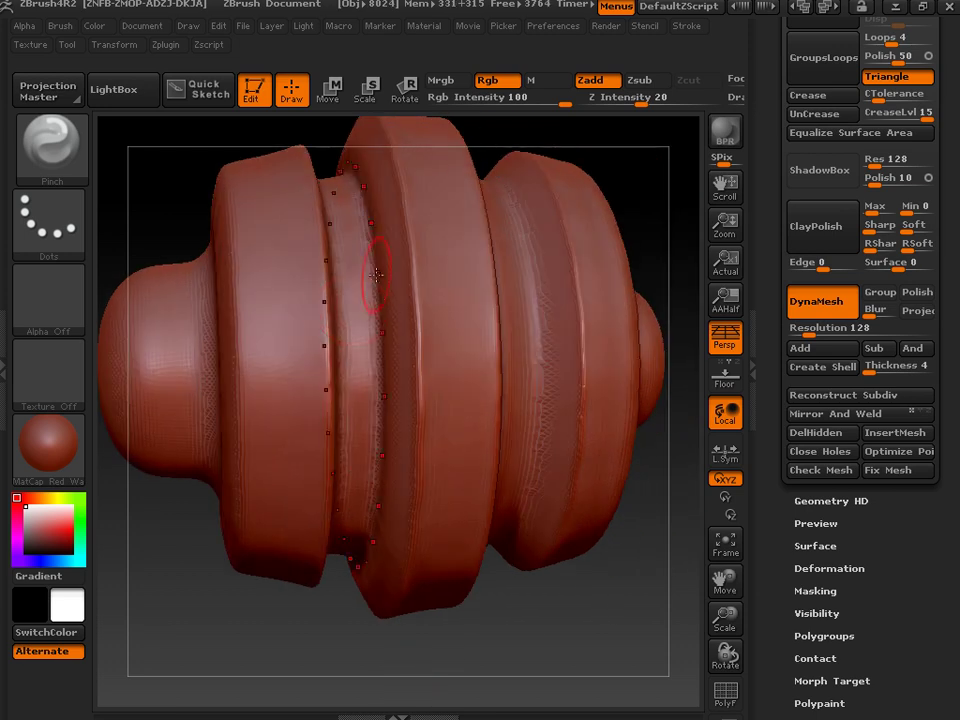
left_click_drag(383, 685, 279, 634)
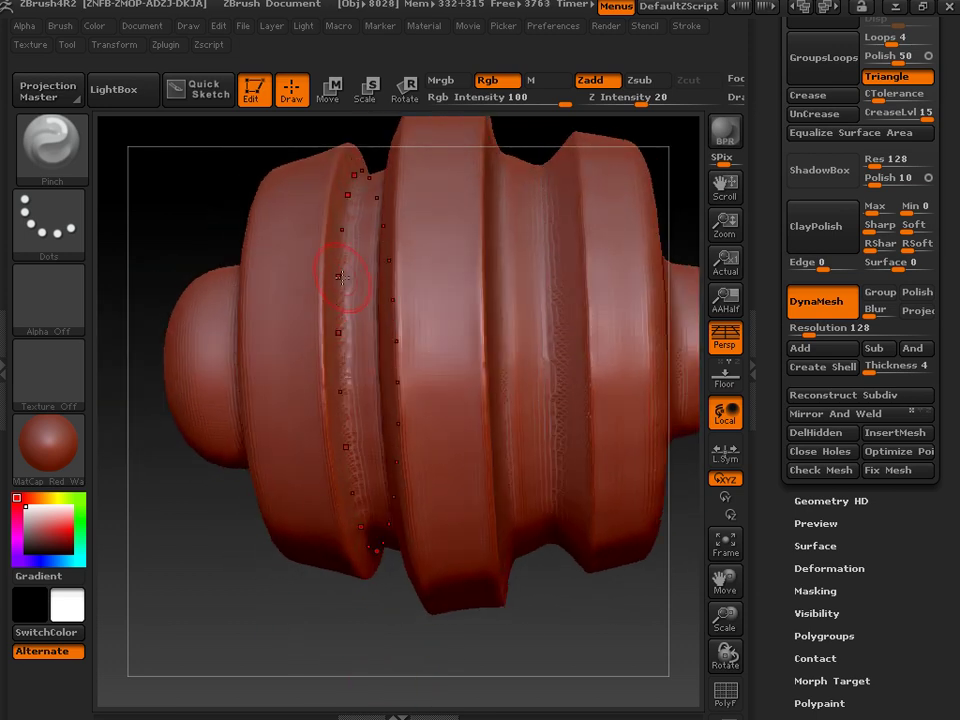
Flatten one end's ring face and the tip of its knob with an enlarged hPolish brush.
mouse_move(723, 624)
left_mouse_down()
mouse_move(701, 557)
mouse_move(606, 491)
mouse_move(633, 540)
mouse_move(446, 454)
mouse_move(559, 289)
mouse_move(517, 295)
mouse_move(651, 499)
mouse_move(624, 470)
left_mouse_up()
left_click(66, 160)
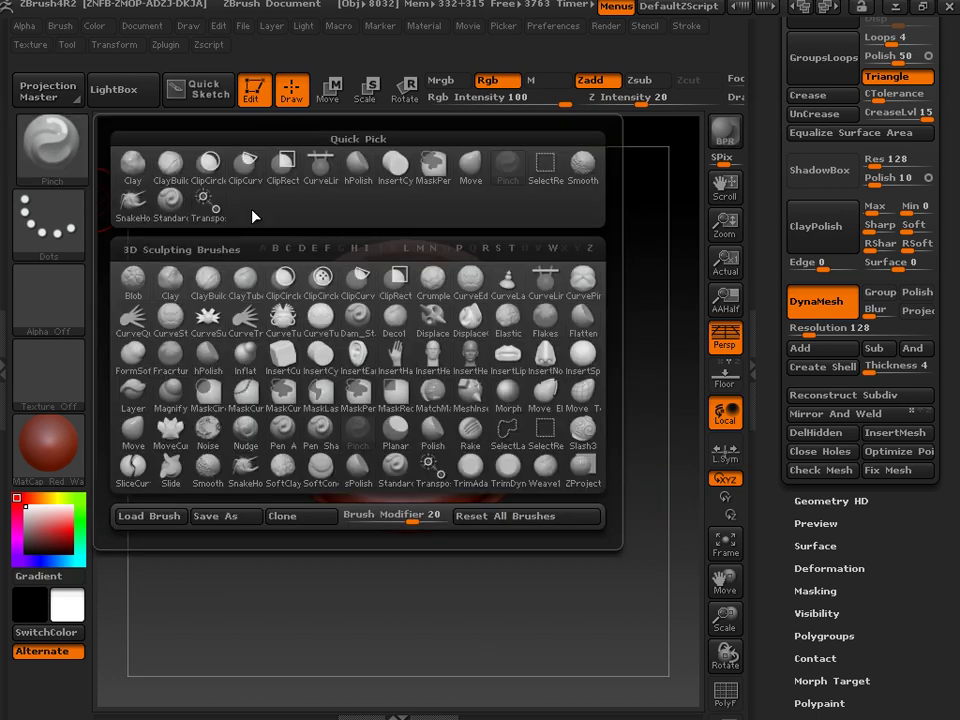
left_click(355, 176)
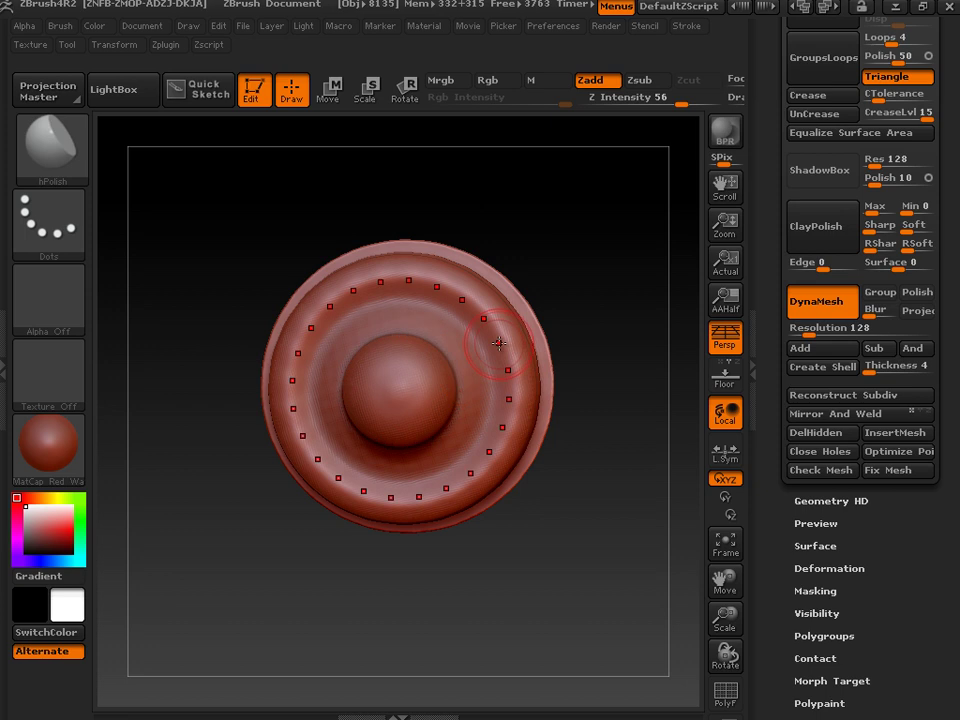
mouse_move(508, 333)
left_mouse_down()
mouse_move(506, 381)
mouse_move(497, 337)
left_mouse_up()
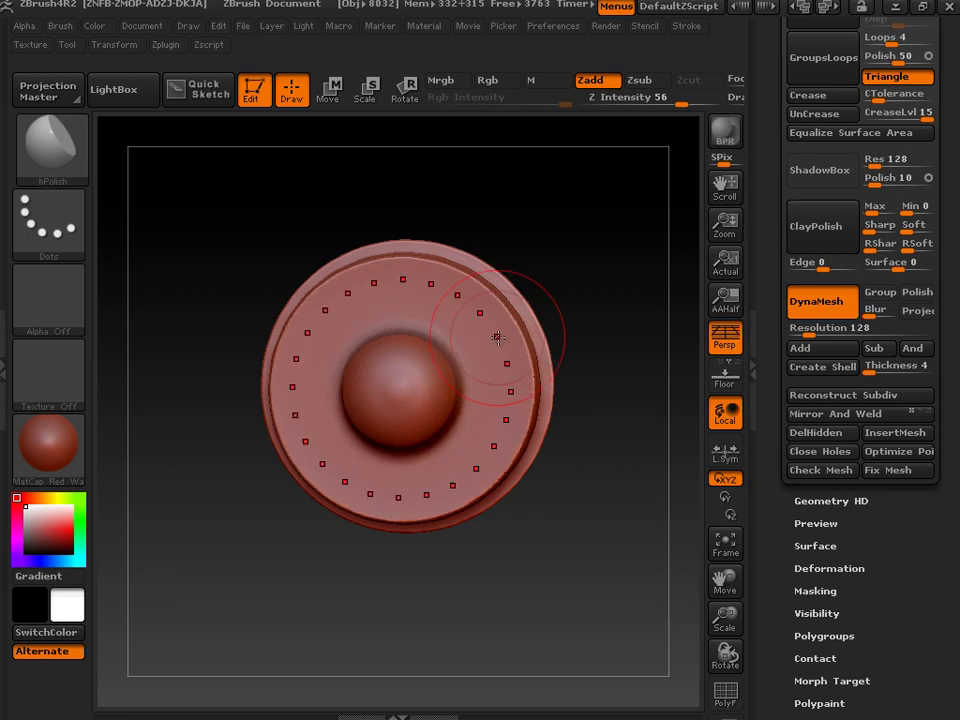
mouse_move(600, 605)
left_mouse_down()
mouse_move(617, 615)
mouse_move(639, 598)
mouse_move(619, 583)
mouse_move(640, 610)
mouse_move(437, 415)
left_mouse_up()
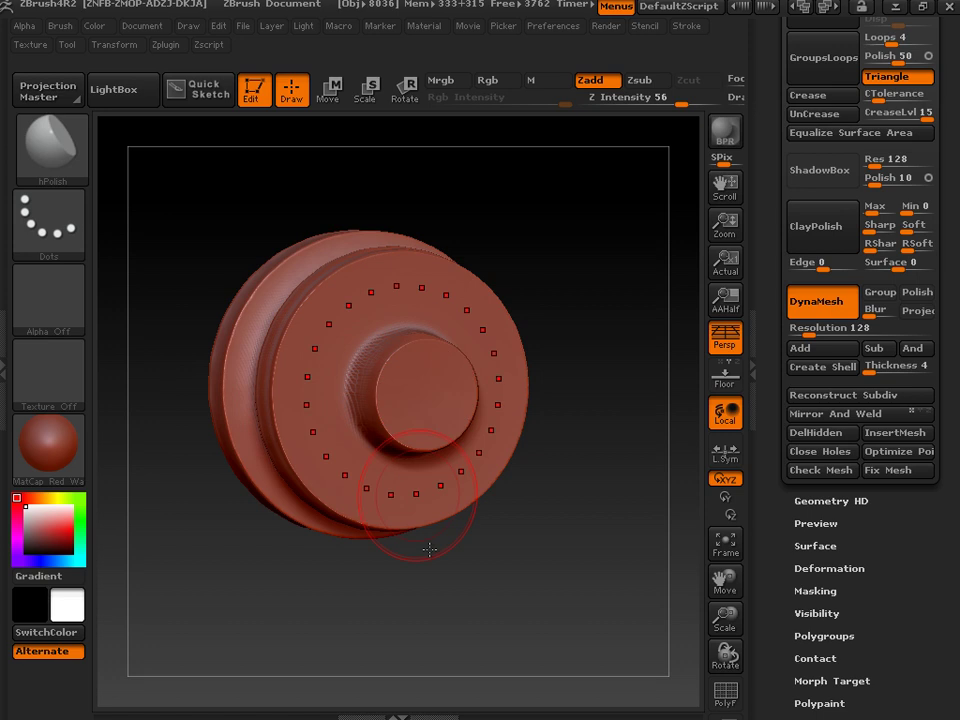
Flatten the ring face and round knob at the opposite end of the model with hPolish.
left_click_drag(428, 549, 569, 590)
left_click_drag(492, 589, 470, 600, "shift")
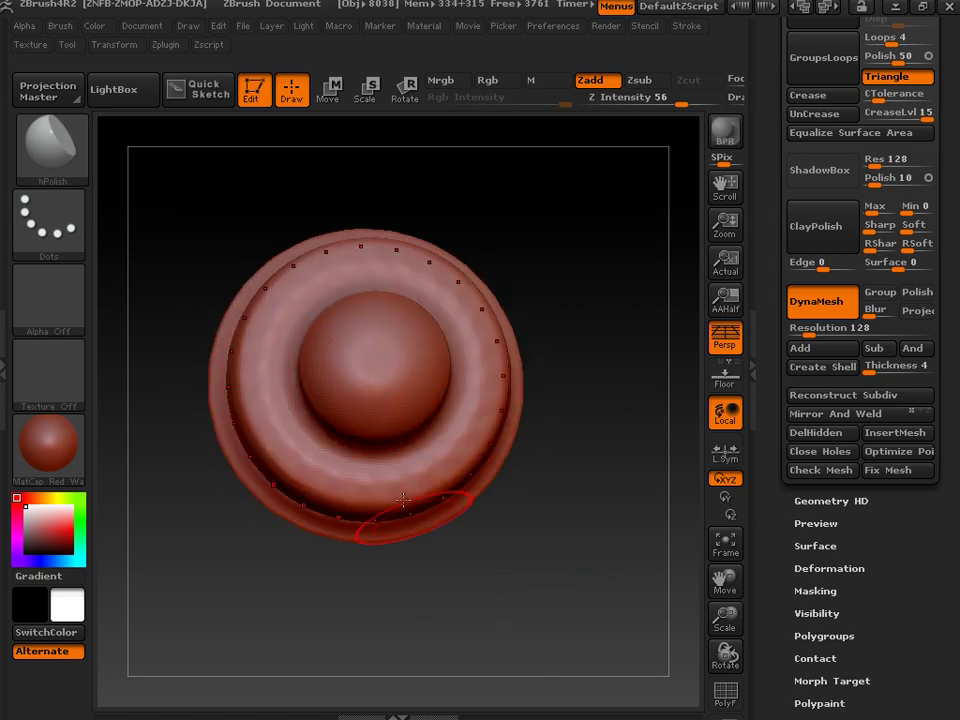
mouse_move(452, 327)
left_mouse_down()
mouse_move(480, 358)
mouse_move(467, 396)
left_mouse_up()
mouse_move(569, 571)
left_mouse_down()
mouse_move(581, 446)
mouse_move(553, 352)
mouse_move(572, 561)
mouse_move(602, 598)
mouse_move(123, 242)
left_mouse_up()
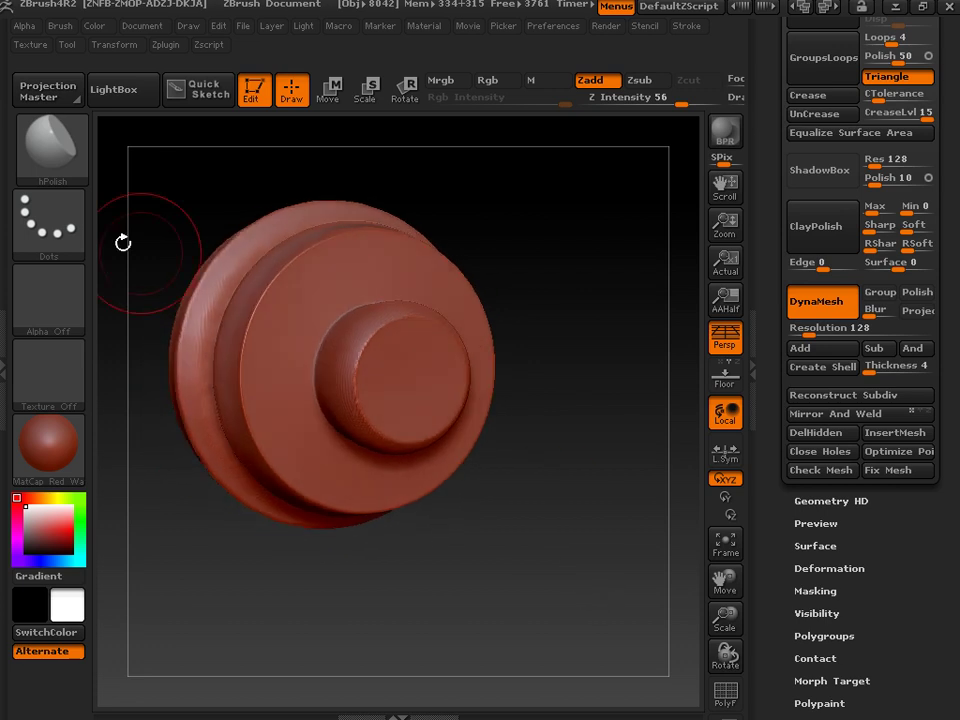
Choose the Standard brush and set the radial symmetry count to 5.
left_click(47, 135)
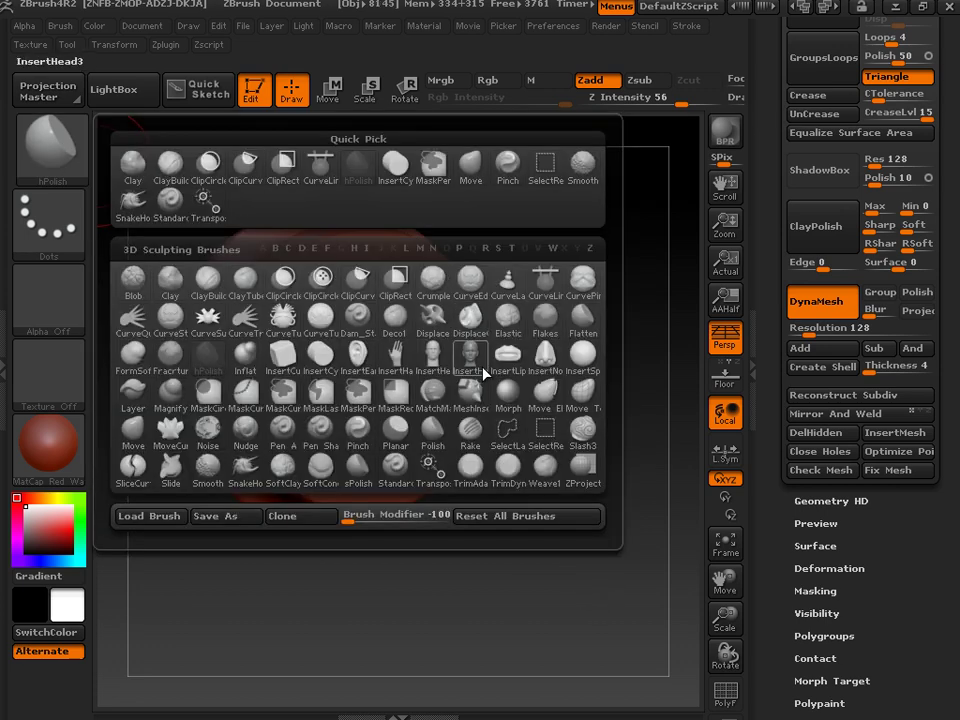
left_click(497, 250)
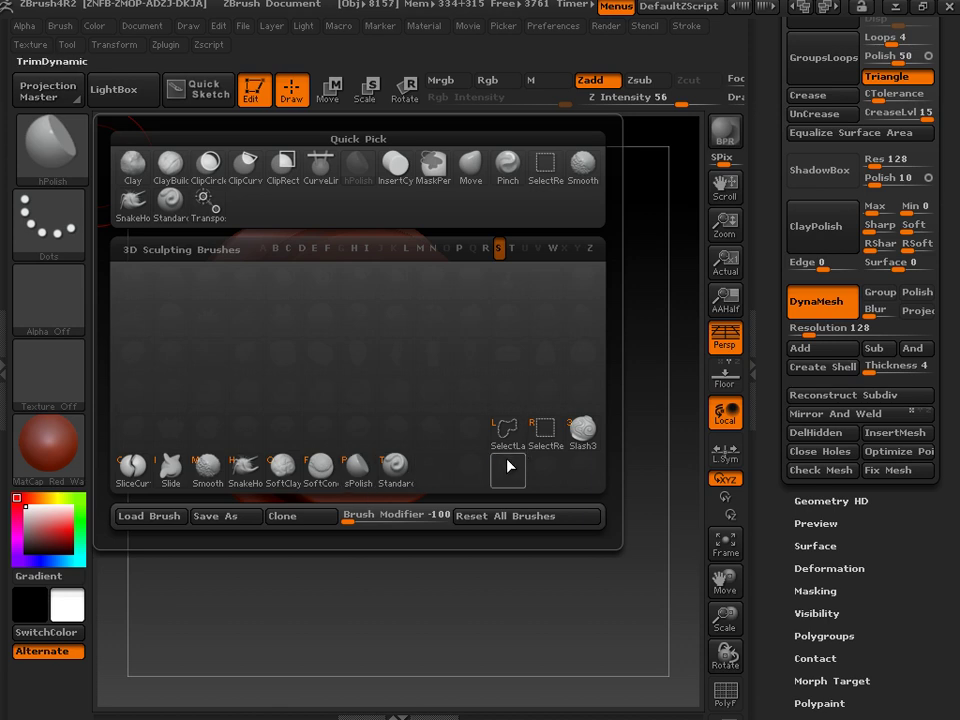
left_click(400, 468)
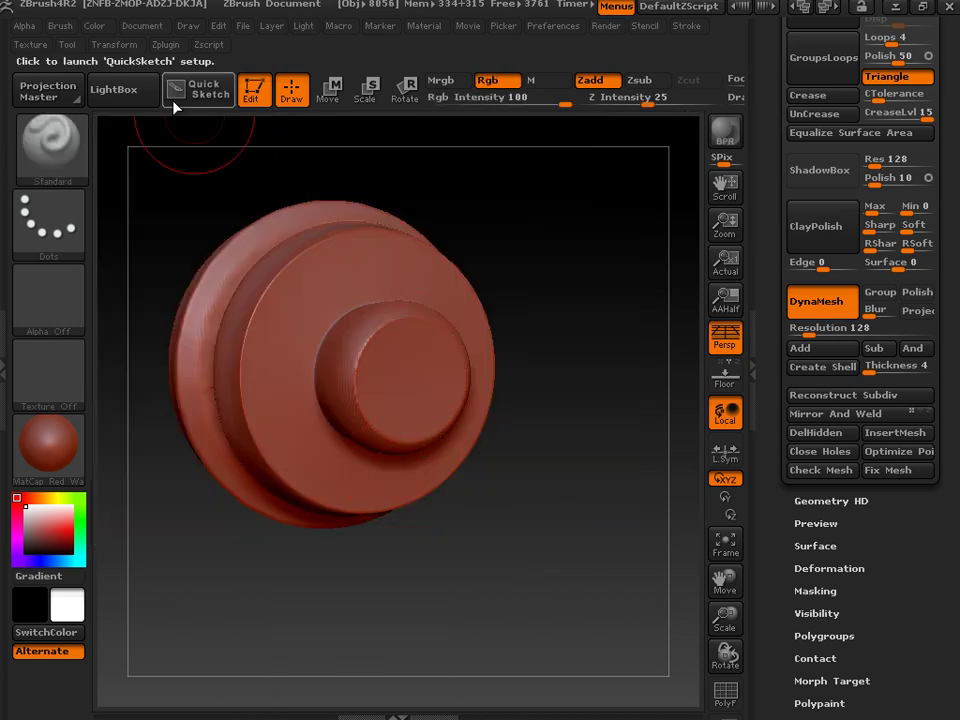
left_click(121, 48)
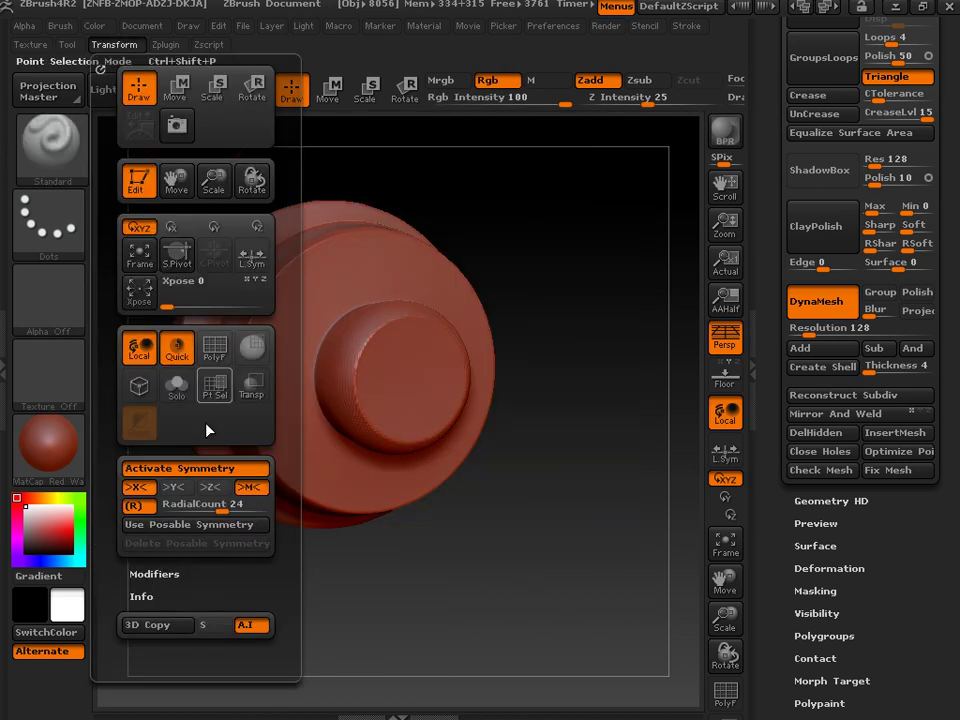
left_click(192, 506)
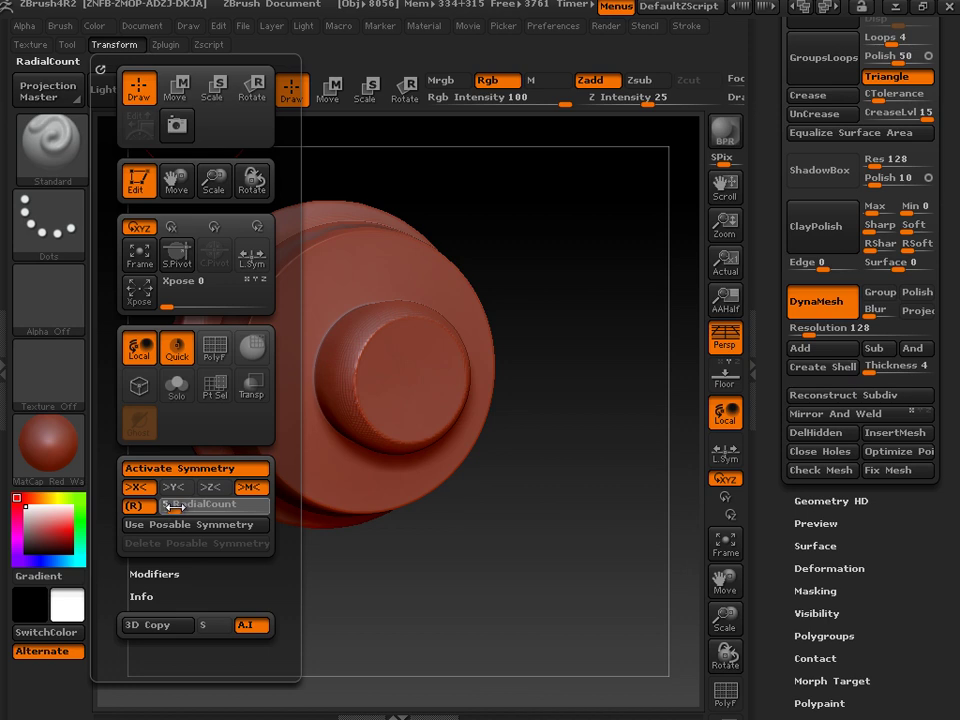
Build five arms outward from the rim of the end ring with the Standard brush and remesh the model with DynaMesh.
mouse_move(523, 261)
left_mouse_down()
mouse_move(493, 348)
mouse_move(396, 386)
left_mouse_up()
left_click_drag(501, 300, 494, 305)
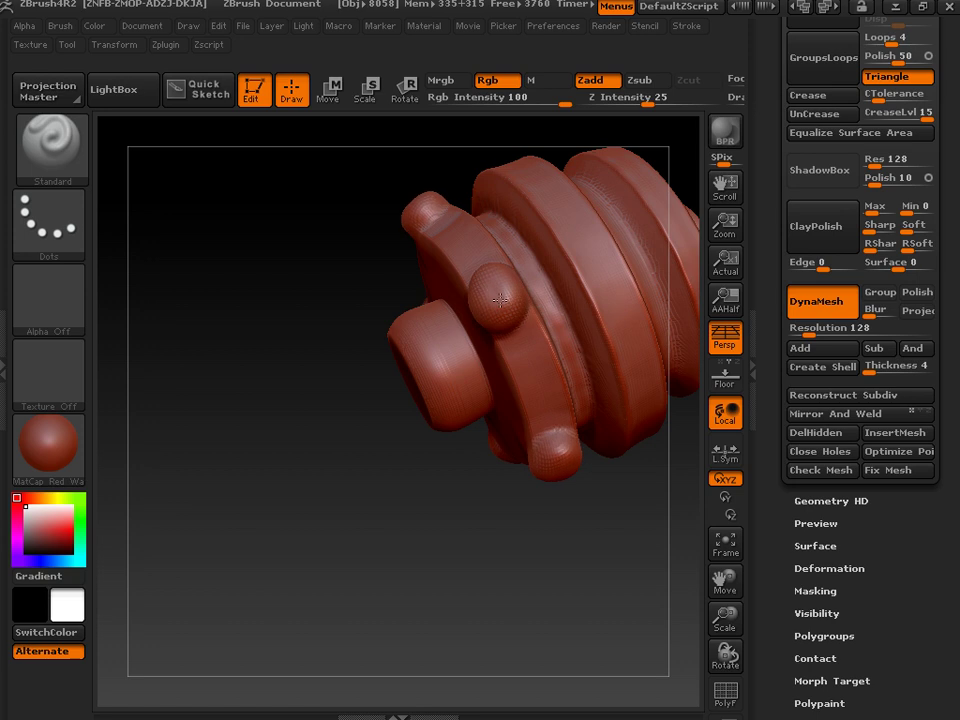
mouse_move(400, 430)
left_mouse_down()
mouse_move(330, 461)
mouse_move(587, 326)
mouse_move(622, 205)
mouse_move(560, 225)
left_mouse_up()
mouse_move(508, 296)
left_mouse_down()
mouse_move(493, 279)
mouse_move(508, 272)
left_mouse_up()
mouse_move(372, 390)
left_mouse_down()
mouse_move(334, 484)
mouse_move(470, 540)
mouse_move(444, 411)
left_mouse_up()
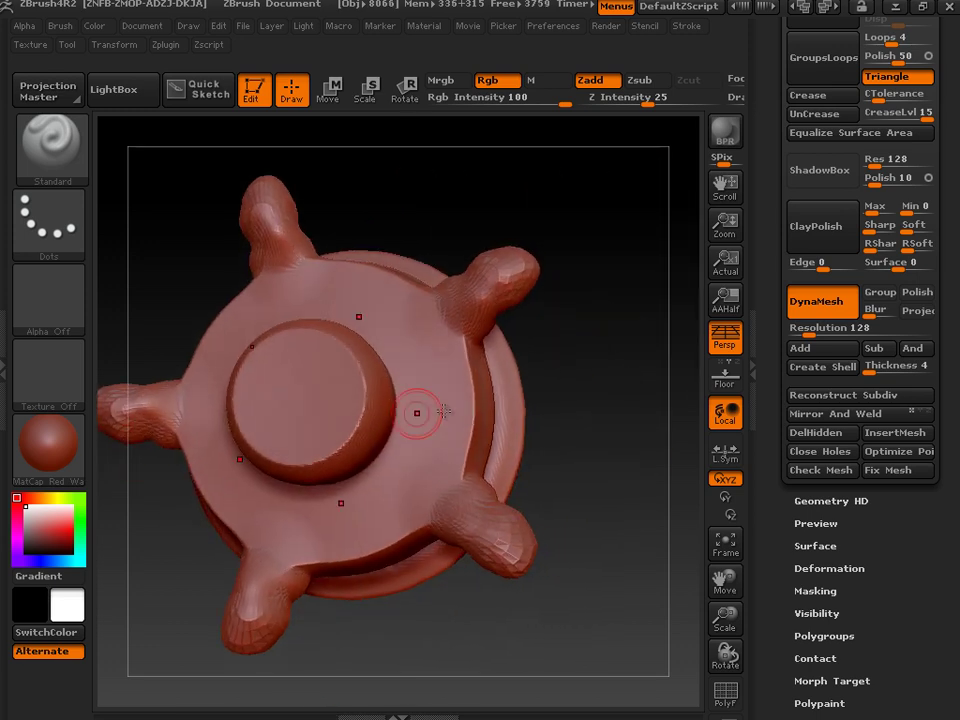
left_click_drag(621, 418, 627, 440)
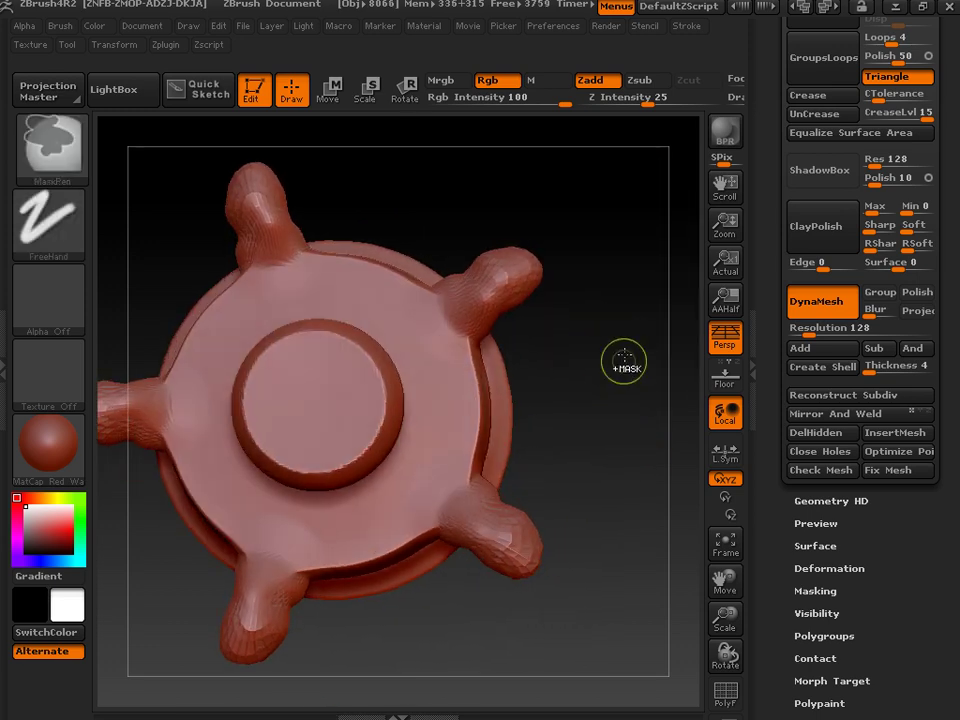
left_click_drag(621, 235, 608, 272, "ctrl")
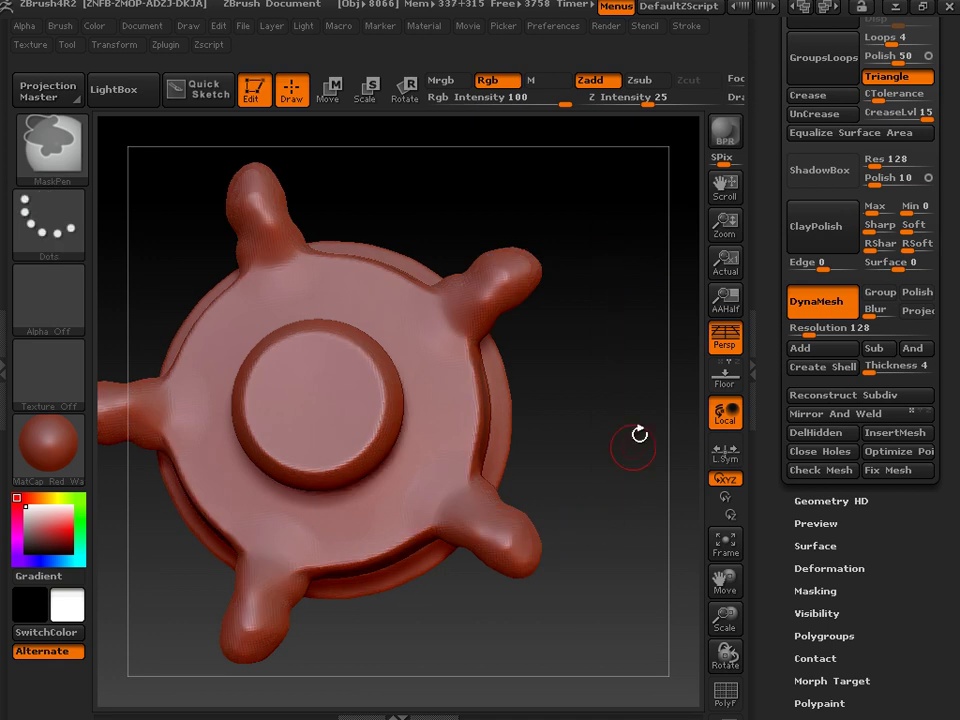
Flatten the front faces and sides of the five arms with the hPolish brush.
mouse_move(634, 446)
left_mouse_down()
mouse_move(600, 446)
mouse_move(626, 456)
mouse_move(605, 443)
mouse_move(579, 354)
mouse_move(560, 330)
left_mouse_up()
left_click(72, 153)
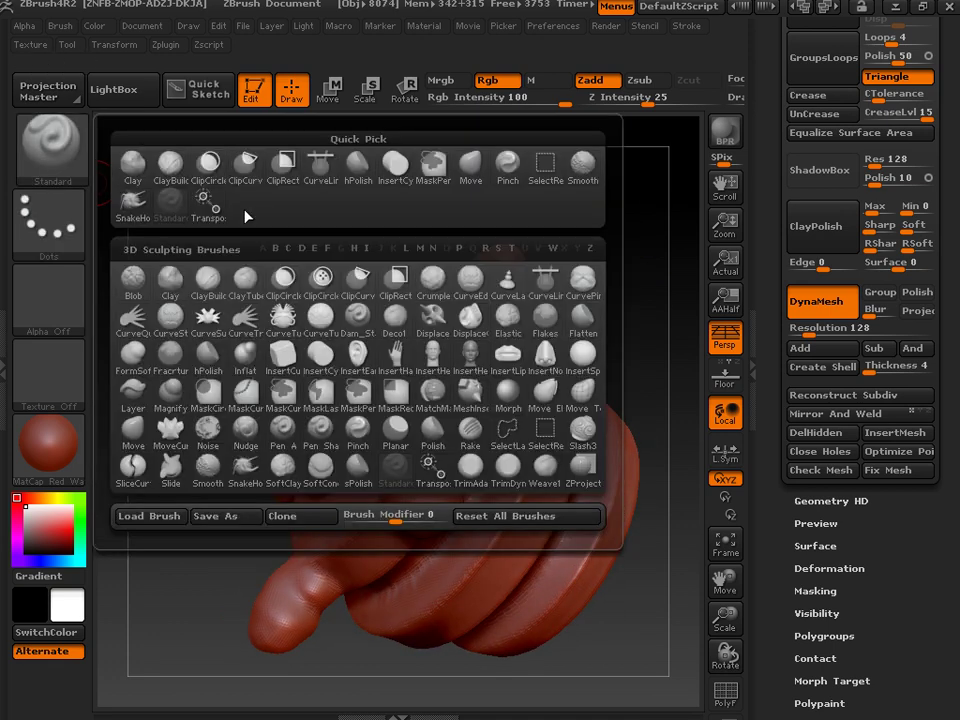
left_click(357, 168)
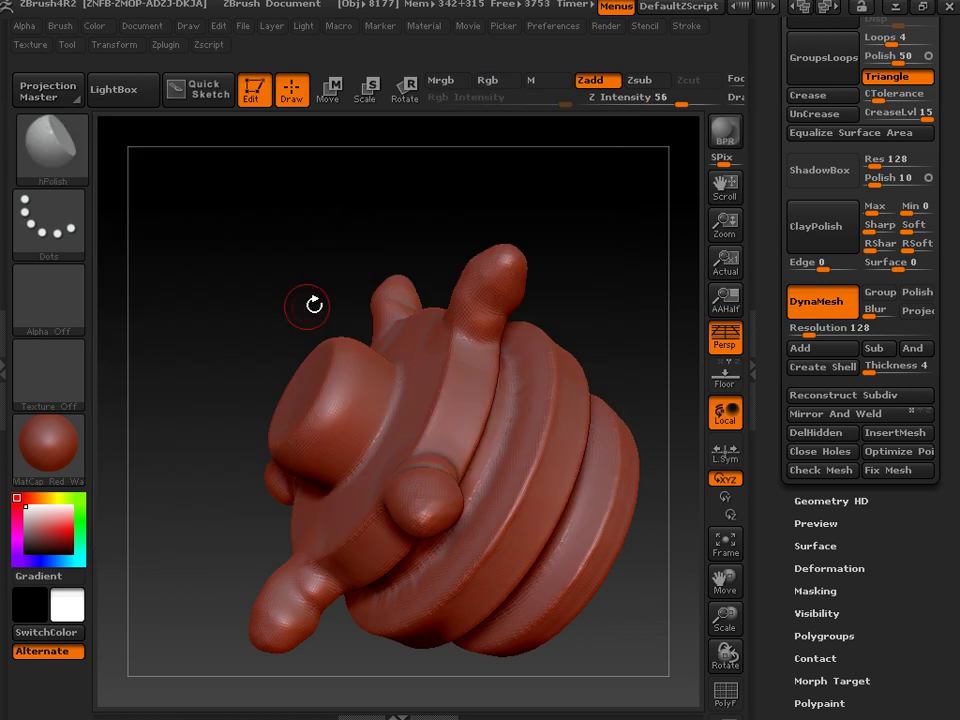
mouse_move(314, 304)
left_mouse_down()
mouse_move(626, 255)
mouse_move(630, 219)
mouse_move(620, 225)
left_mouse_up()
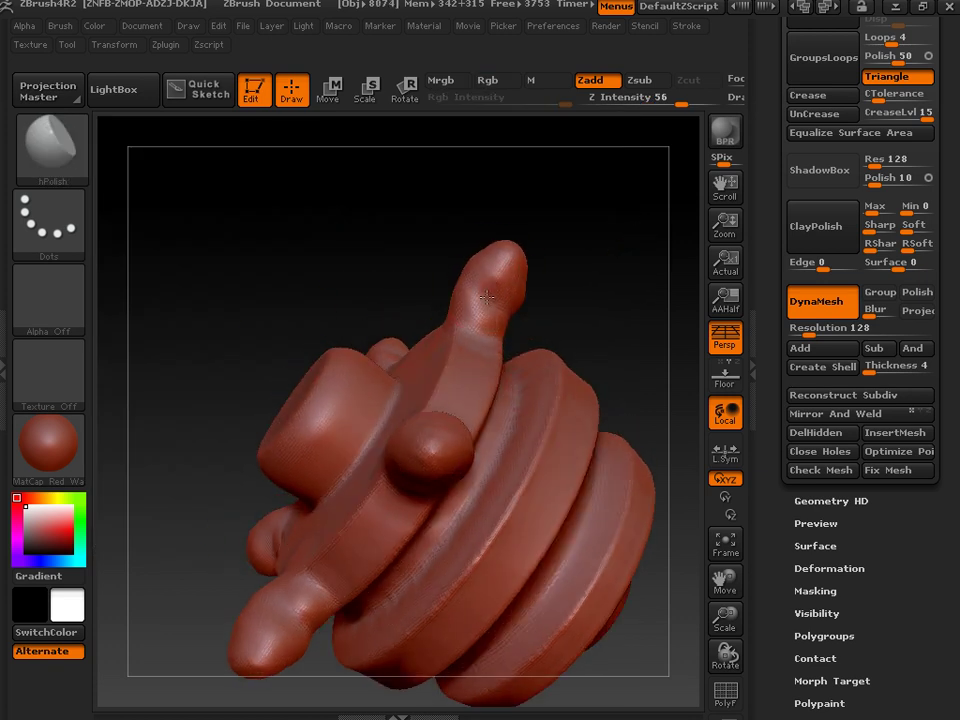
mouse_move(560, 320)
left_mouse_down()
mouse_move(660, 264)
mouse_move(600, 270)
left_mouse_up()
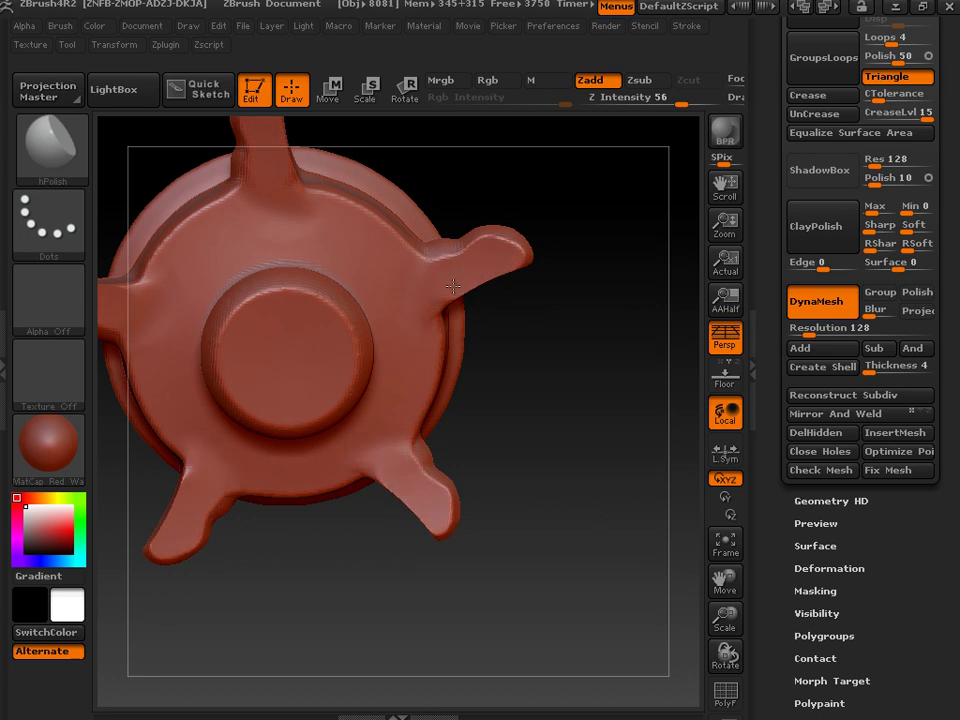
mouse_move(520, 282)
left_mouse_down()
mouse_move(585, 279)
mouse_move(628, 347)
left_mouse_up()
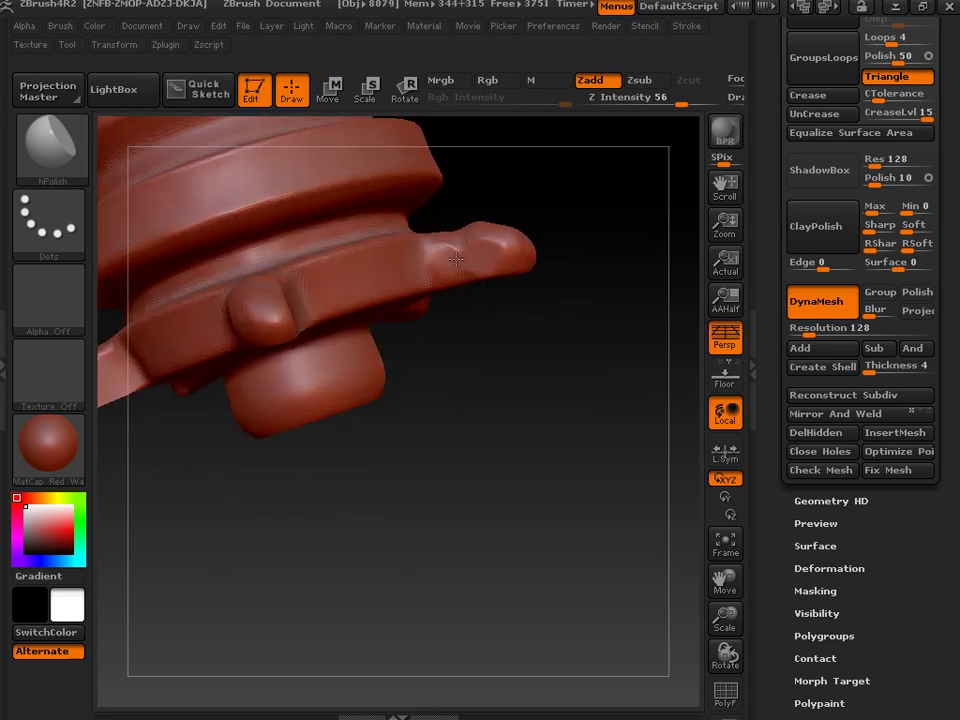
left_click_drag(479, 258, 480, 241)
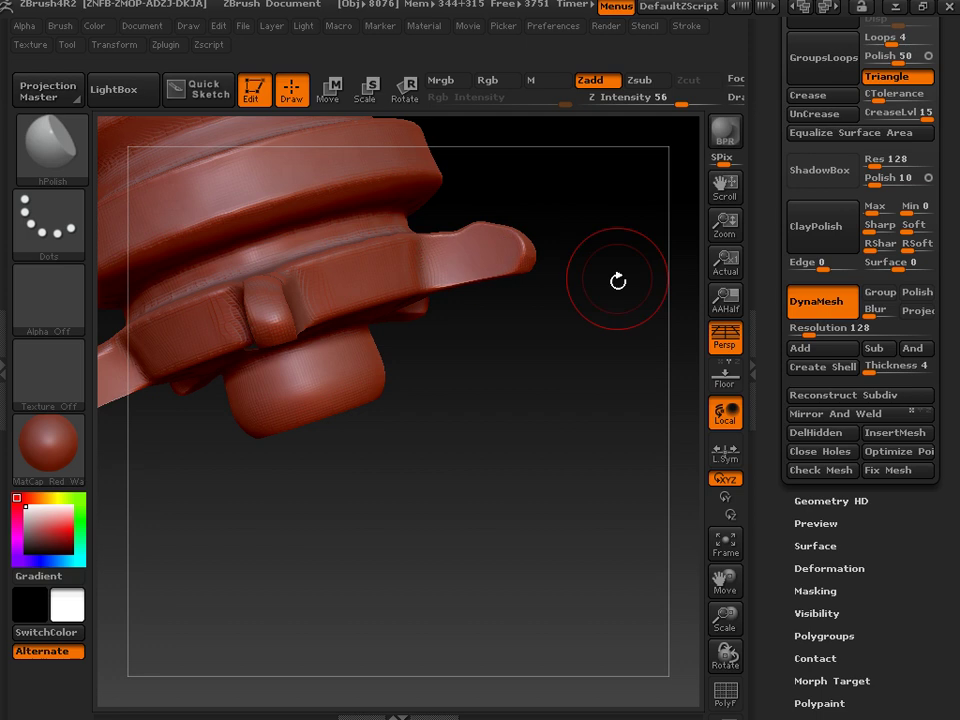
Flatten the tips and outer sides of the five arms with the hPolish brush.
left_click_drag(618, 281, 481, 245)
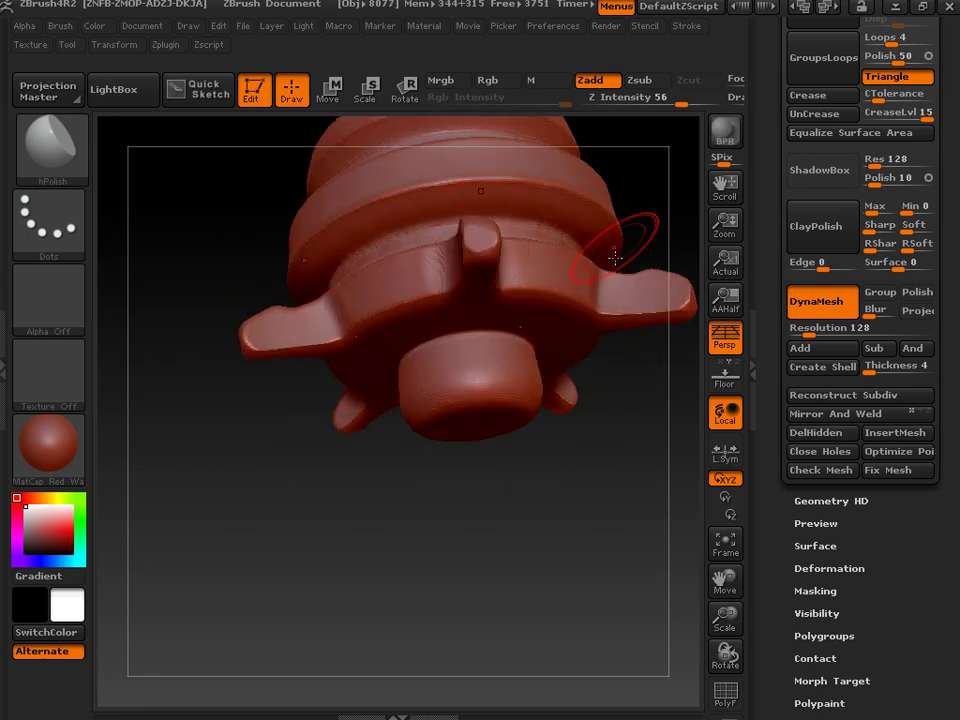
mouse_move(615, 258)
left_mouse_down()
mouse_move(461, 564)
mouse_move(519, 348)
left_mouse_up()
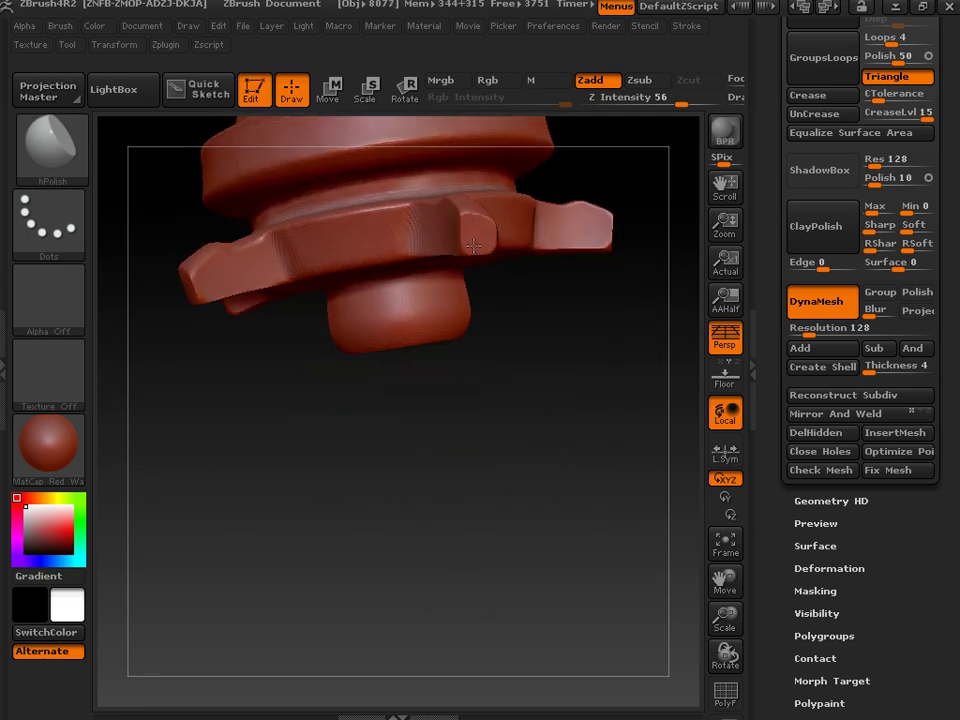
mouse_move(474, 234)
left_mouse_down()
mouse_move(570, 476)
mouse_move(632, 431)
mouse_move(570, 206)
mouse_move(594, 224)
mouse_move(534, 388)
mouse_move(506, 388)
left_mouse_up()
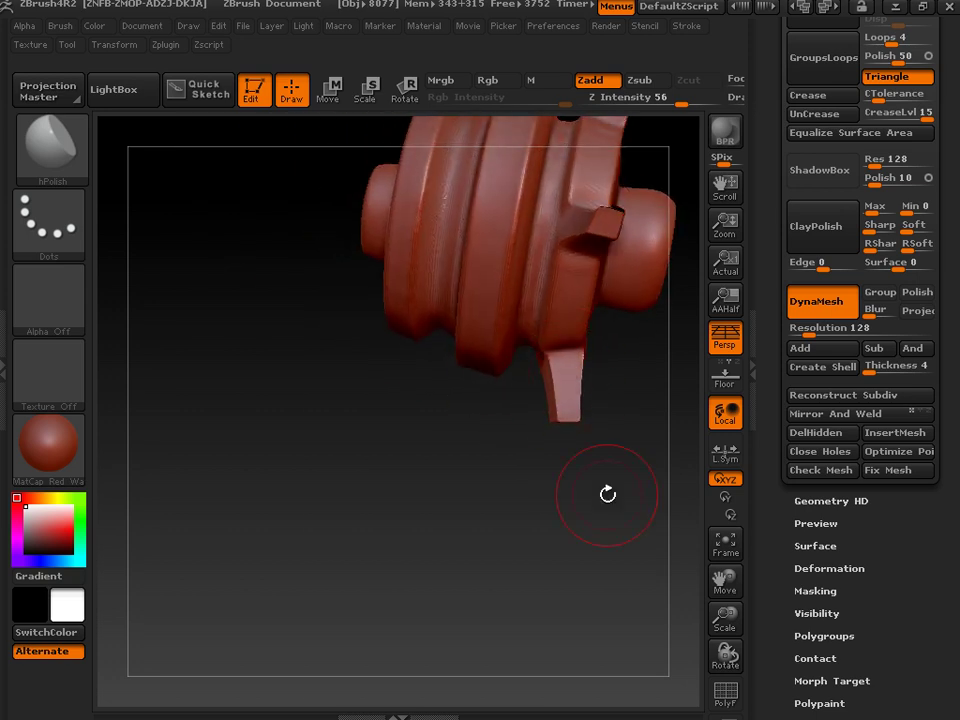
Choose the Layer brush and build up the front faces of the five arms, extending them inward over the ring face.
mouse_move(607, 494)
left_mouse_down()
mouse_move(514, 540)
mouse_move(681, 521)
left_mouse_up()
left_click_drag(724, 580, 617, 667)
left_click_drag(617, 373, 626, 358)
left_click(36, 158)
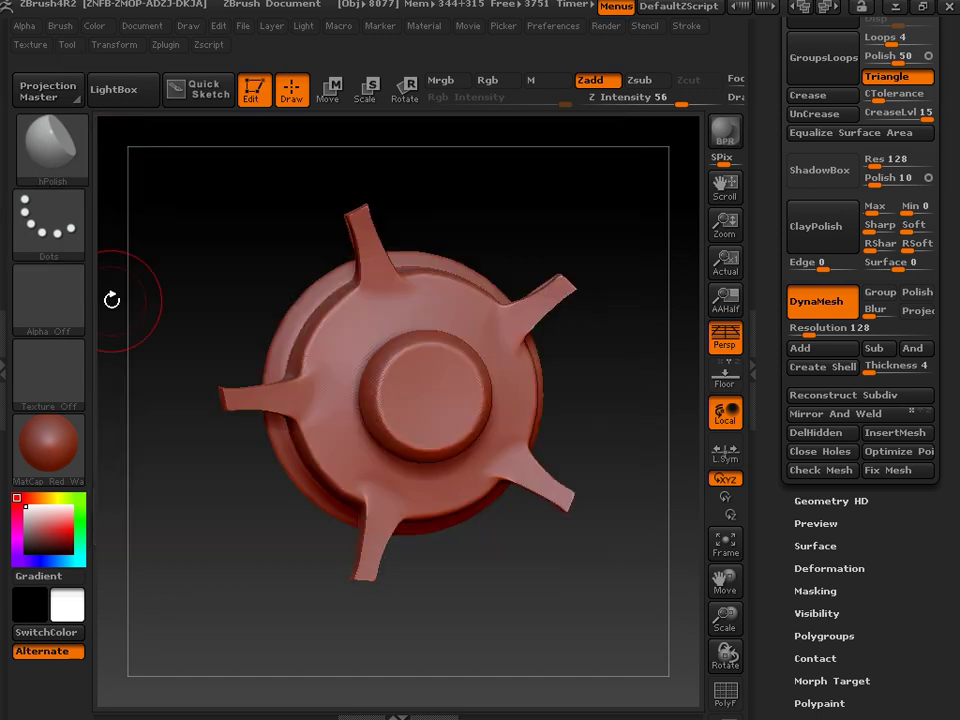
left_click(50, 147)
left_click(130, 455)
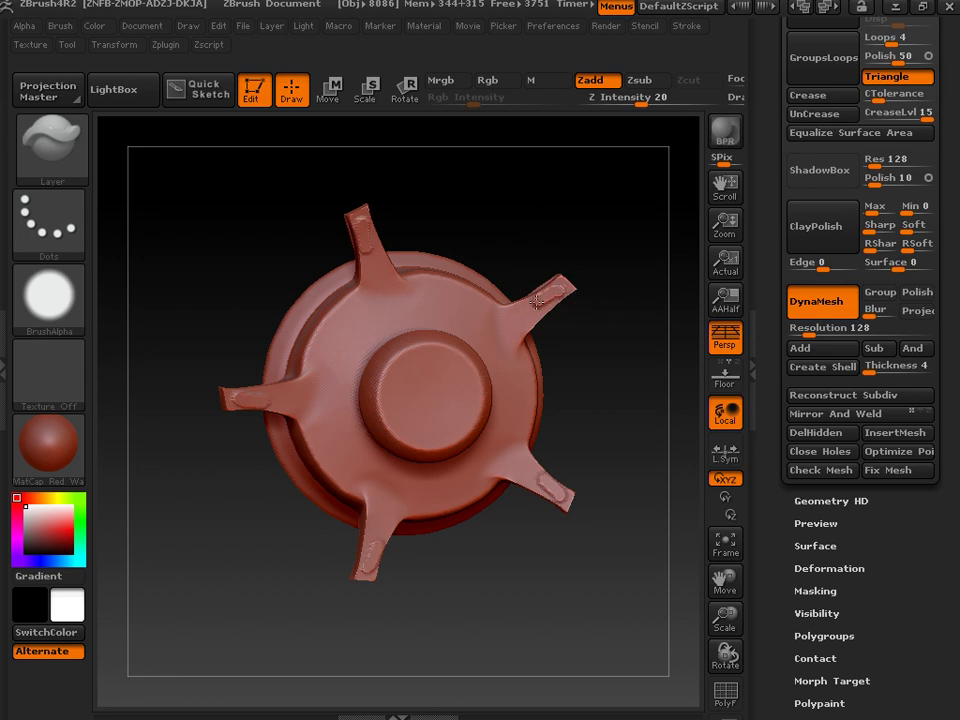
mouse_move(501, 339)
left_mouse_down()
mouse_move(540, 308)
mouse_move(494, 344)
mouse_move(548, 301)
left_mouse_up()
left_click_drag(500, 338, 546, 308)
mouse_move(585, 385)
left_mouse_down()
mouse_move(553, 377)
mouse_move(517, 404)
mouse_move(497, 253)
mouse_move(281, 208)
left_mouse_up()
Choose the hPolish brush and flatten the raised front surfaces of the five arms.
left_click(50, 168)
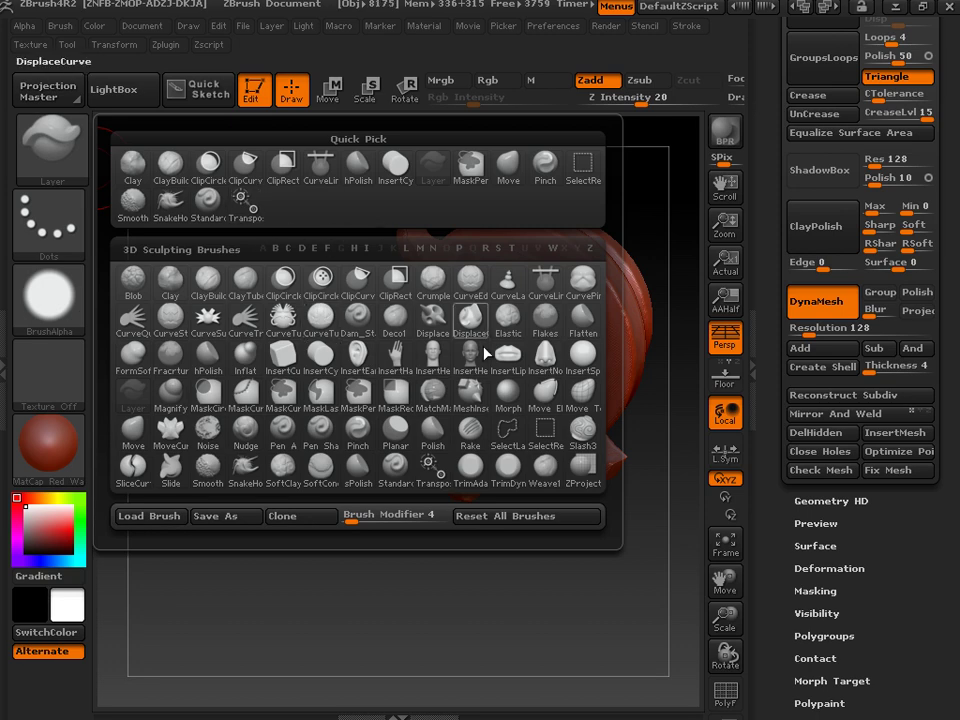
left_click(358, 162)
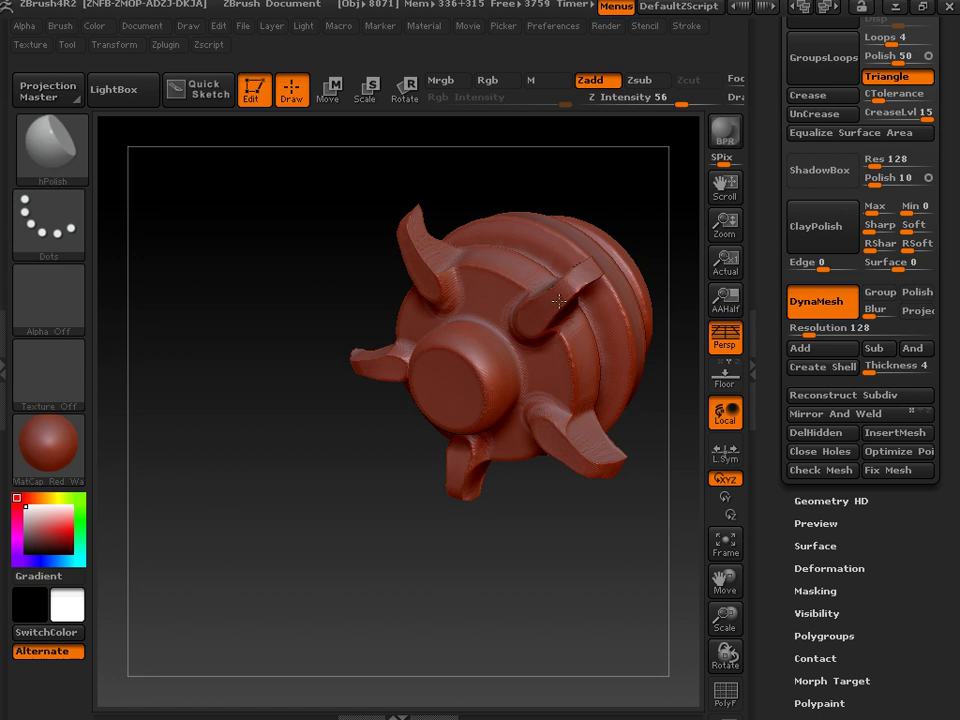
left_click_drag(358, 440, 322, 495)
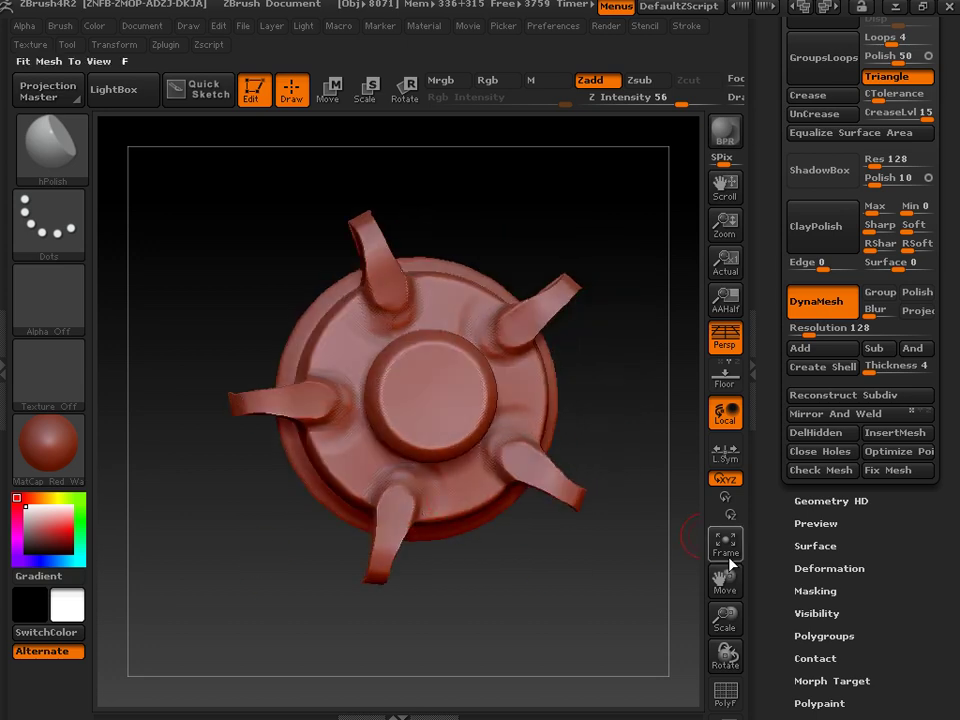
Flatten the ring face between the arm bases and around the central knob with the hPolish brush.
left_click_drag(728, 570, 731, 662)
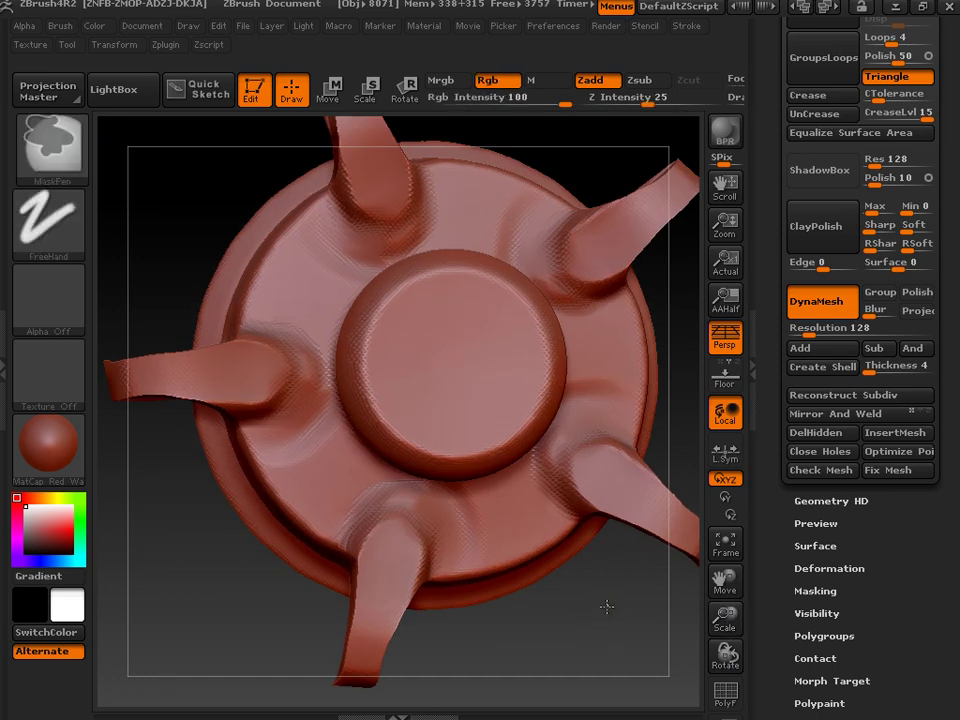
mouse_move(574, 636)
left_mouse_down()
mouse_move(598, 398)
mouse_move(562, 421)
left_mouse_up()
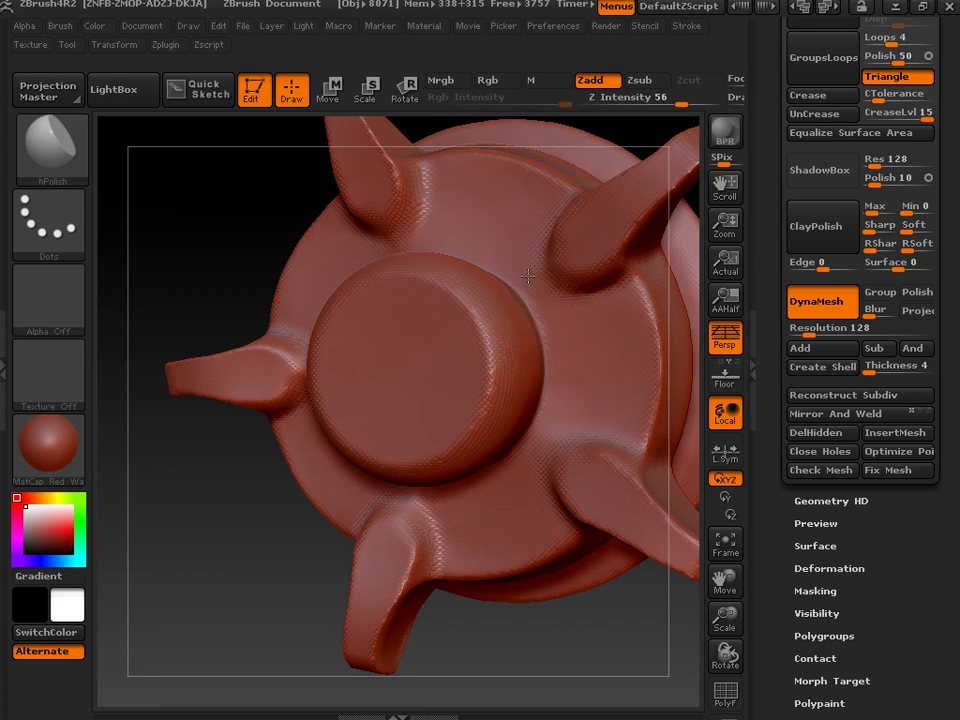
left_click_drag(517, 703, 709, 581)
left_click_drag(724, 626, 564, 525)
left_click_drag(727, 579, 620, 615)
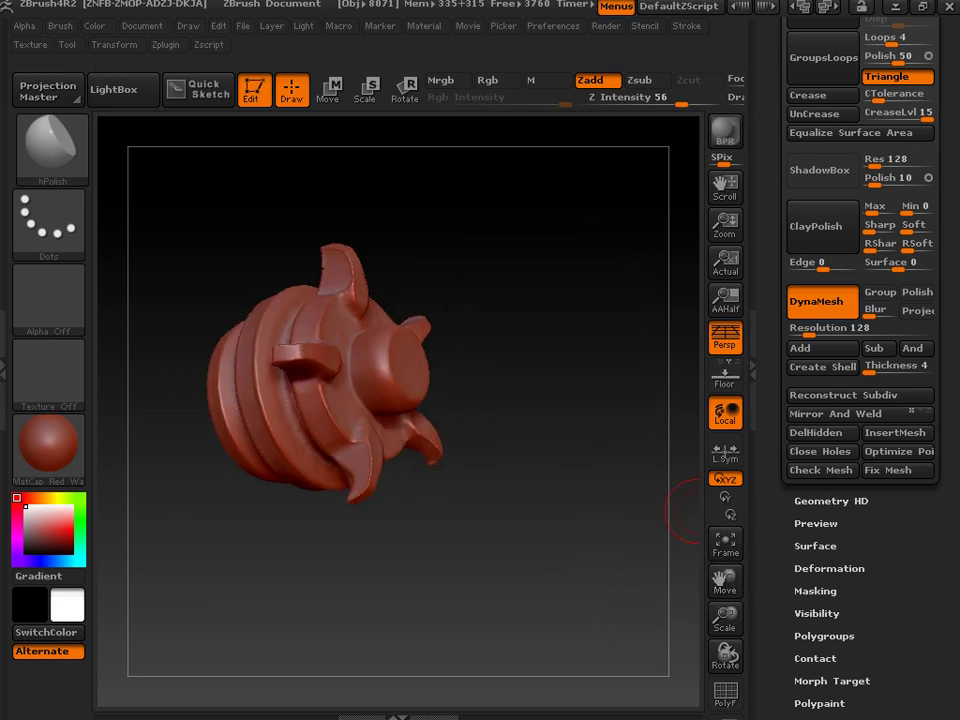